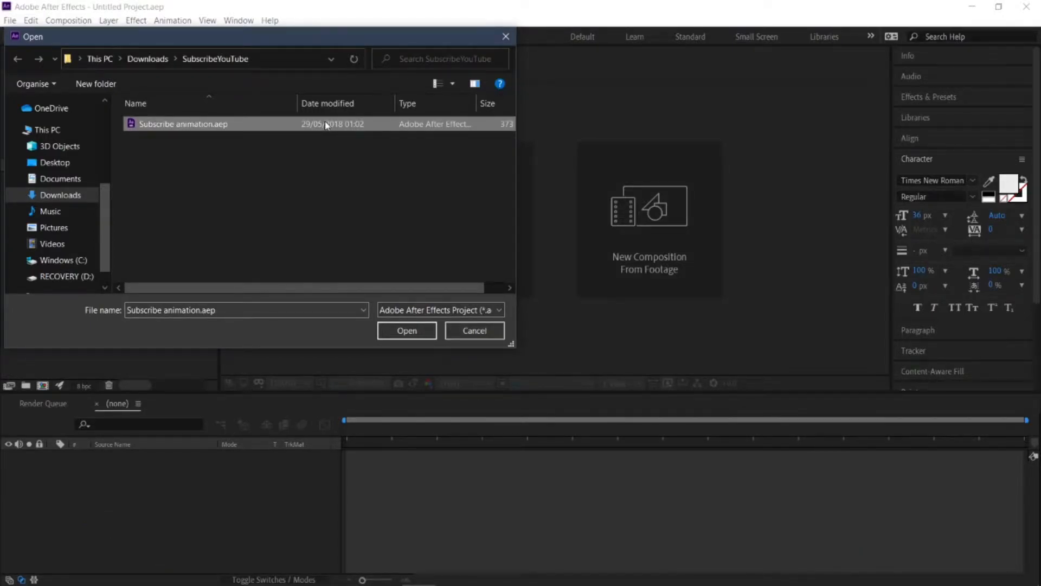
Step: Open the project Subscribe animation.aep, accept its version conversion, and open the nested EDIT HERE composition
{"action": "left_click", "coordinate": [397, 336]}
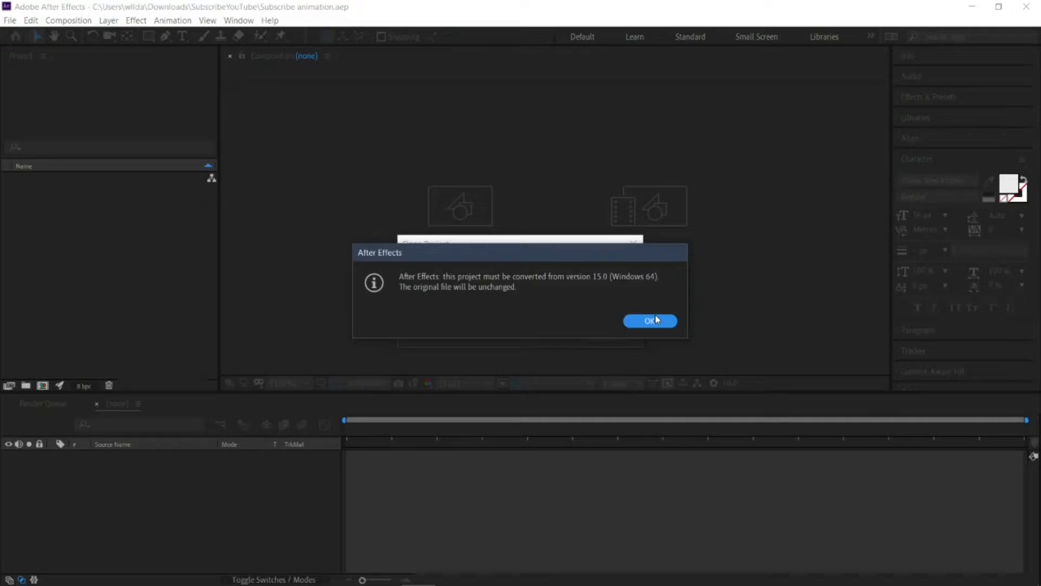
{"action": "left_click", "coordinate": [649, 321]}
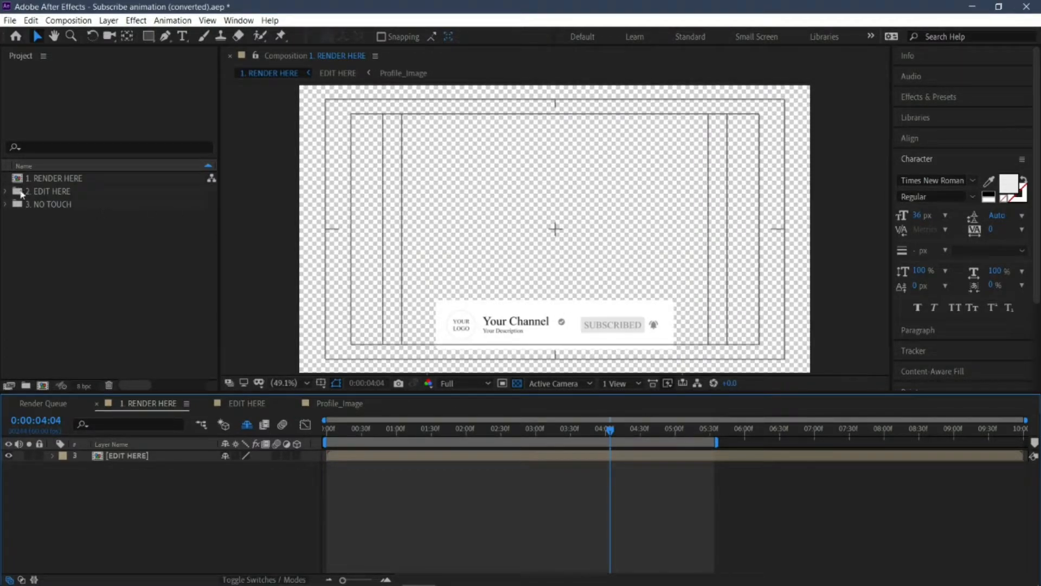
{"action": "left_click", "coordinate": [71, 192]}
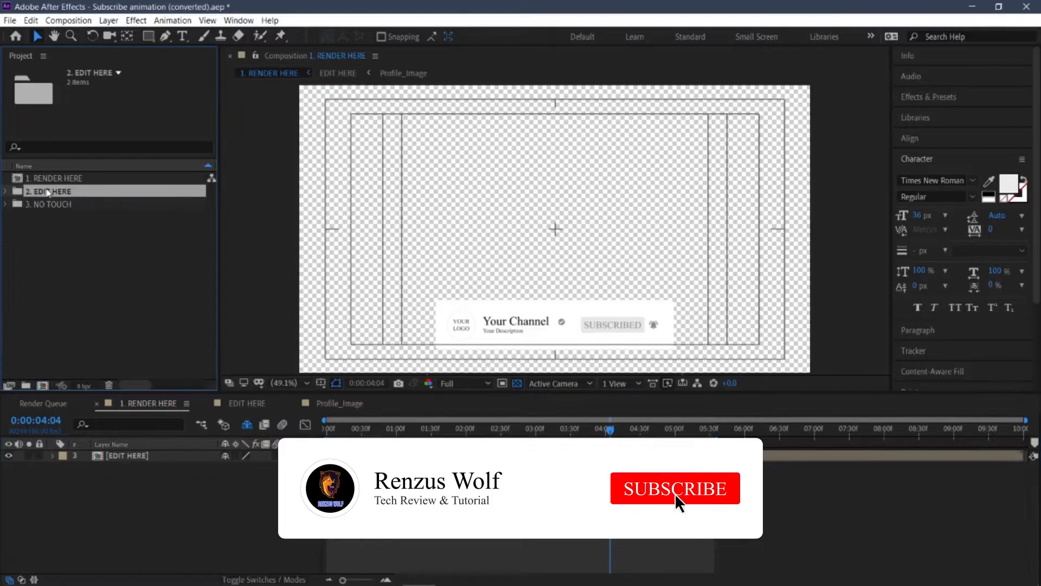
{"action": "double_click", "coordinate": [125, 457]}
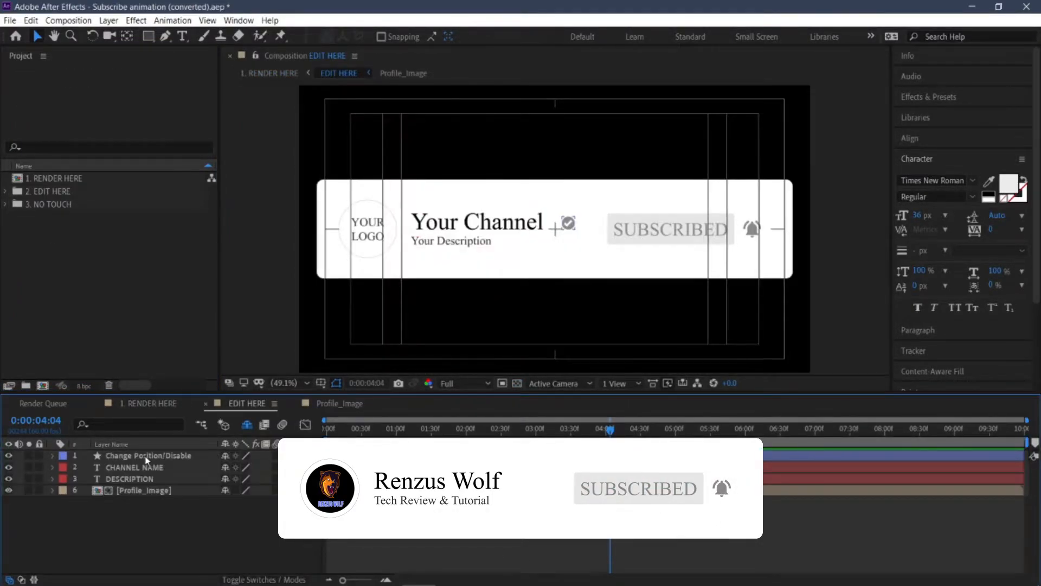
Step: Try deleting the Change Position/Disable layer with the verification badge, and undo the deletion
{"action": "left_click", "coordinate": [146, 458]}
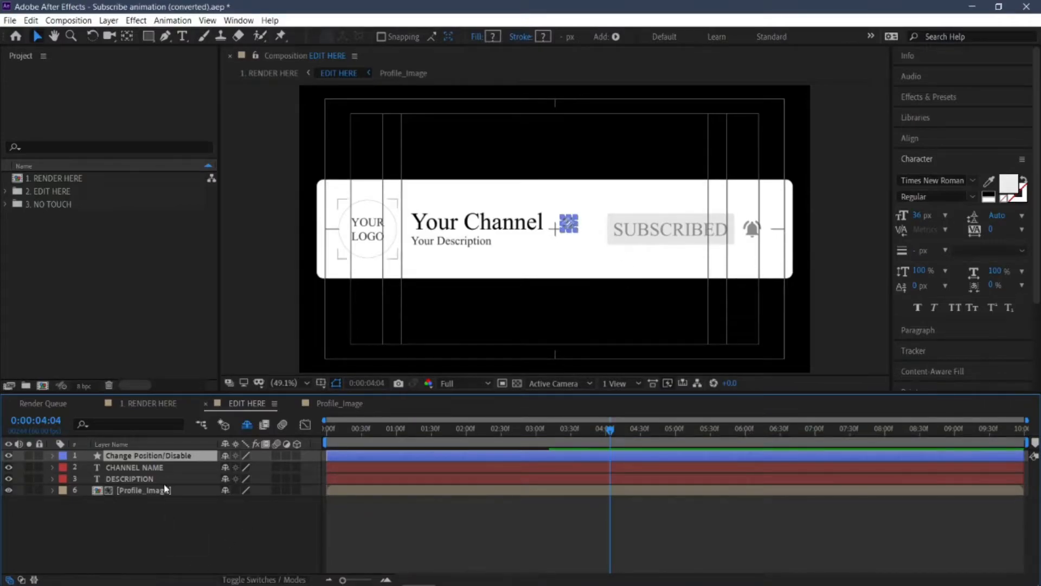
{"action": "left_click", "coordinate": [163, 467]}
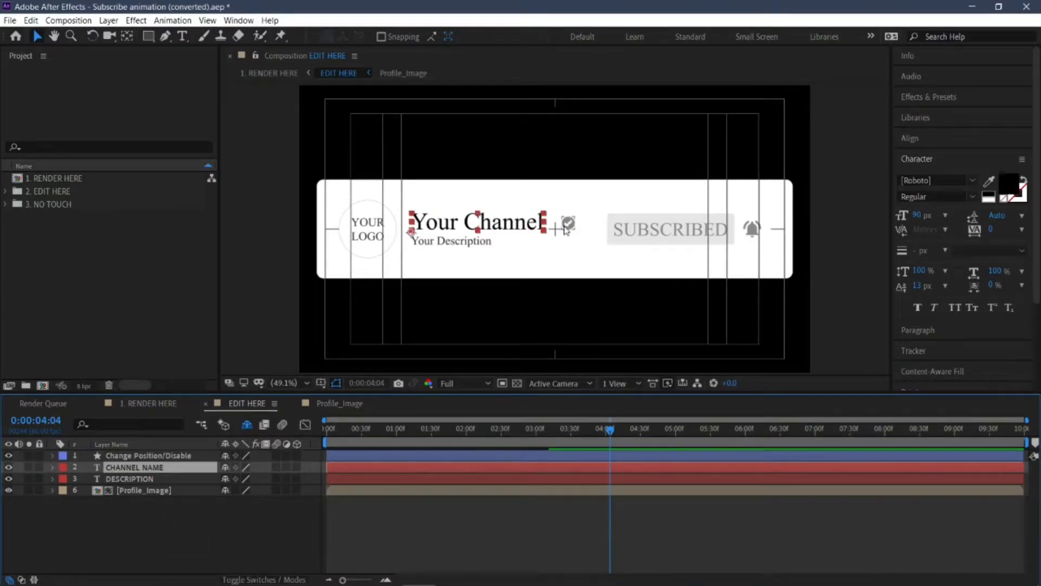
{"action": "left_click", "coordinate": [178, 459]}
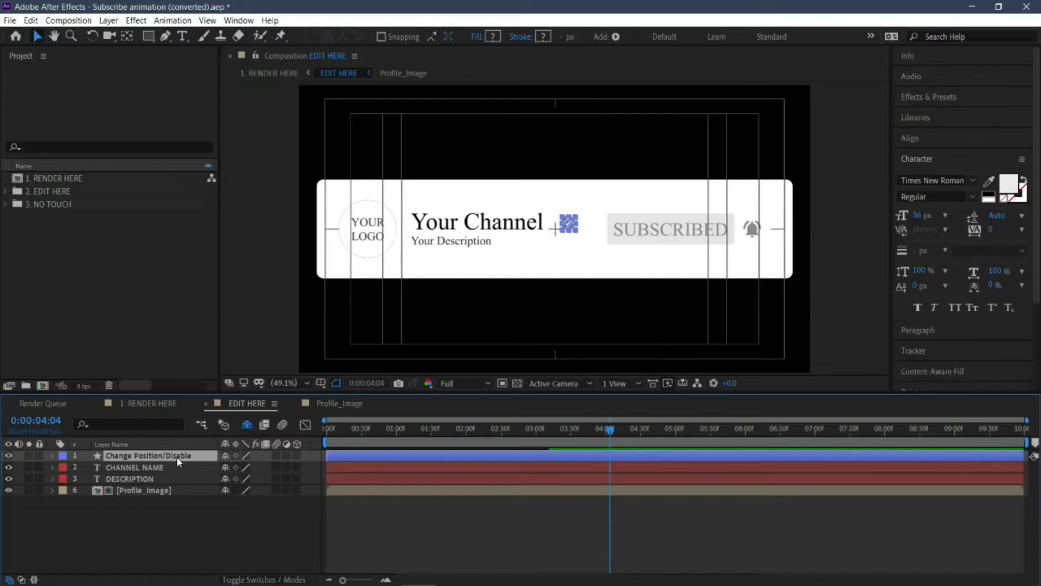
{"action": "key", "text": "Delete"}
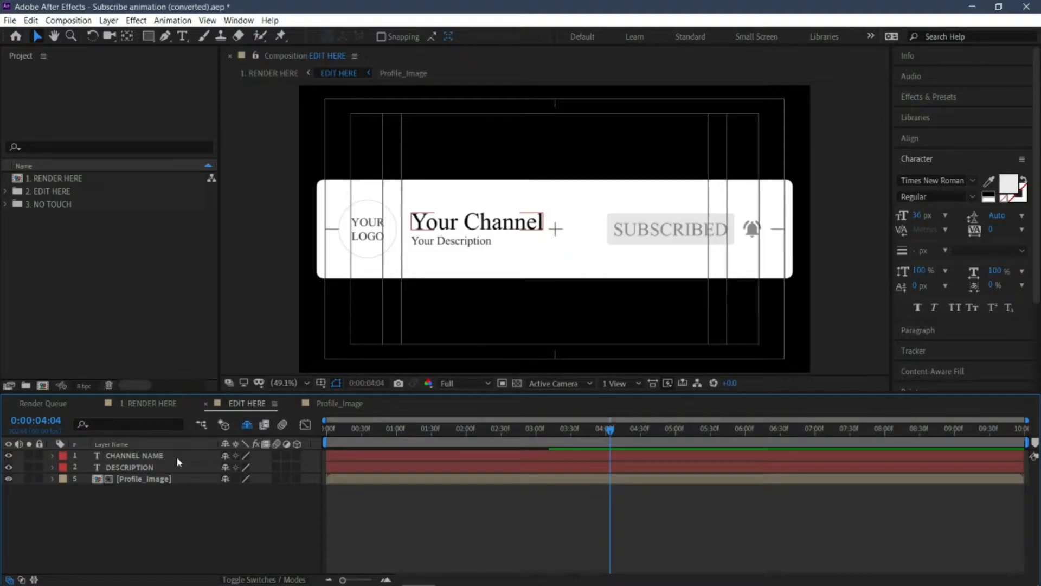
{"action": "key", "text": "ctrl+z"}
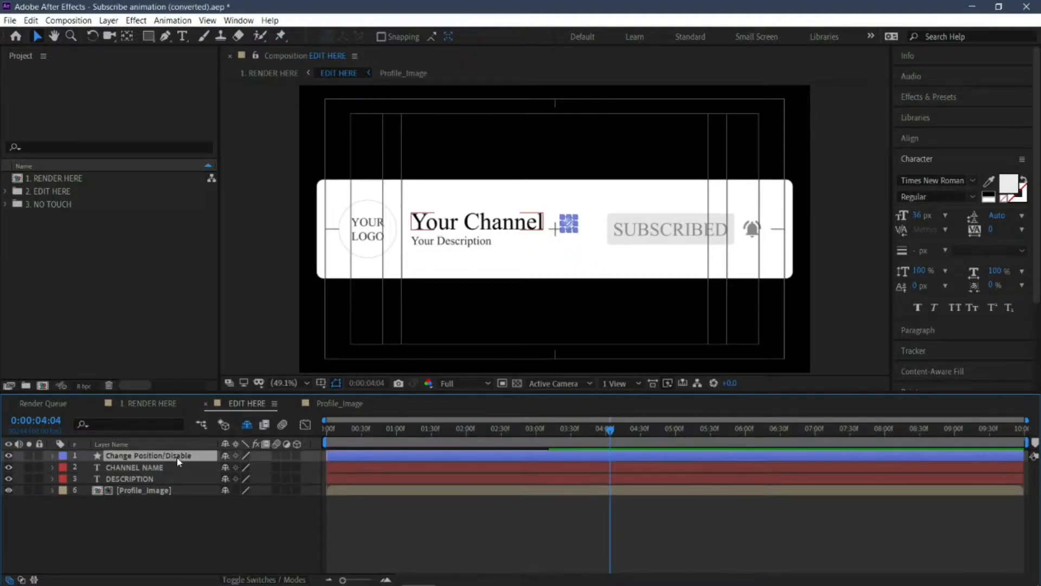
Step: Replace the text of the CHANNEL NAME layer with "Renzus Wolf"
{"action": "left_click", "coordinate": [153, 469]}
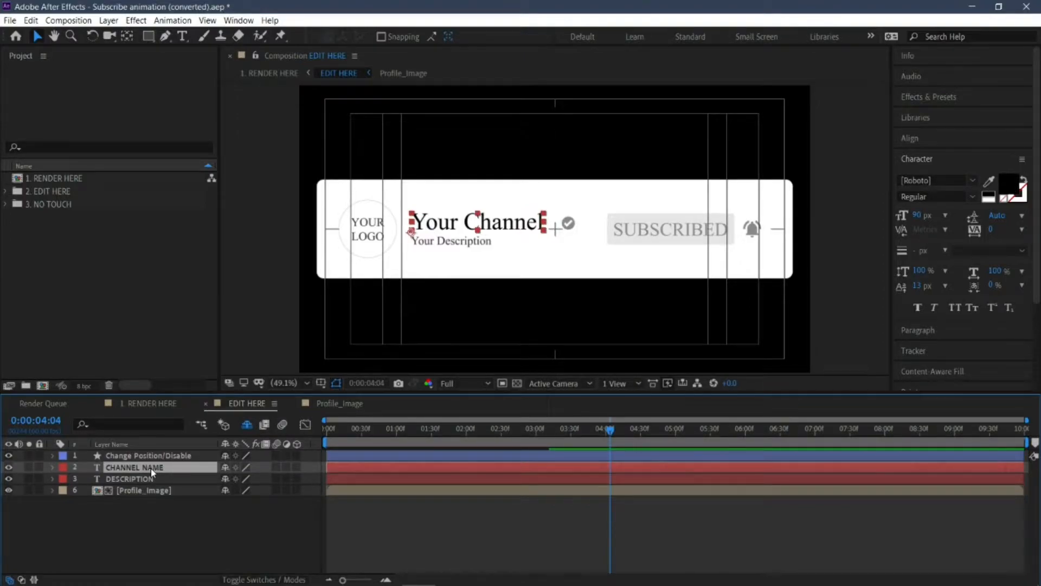
{"action": "left_click", "coordinate": [182, 36]}
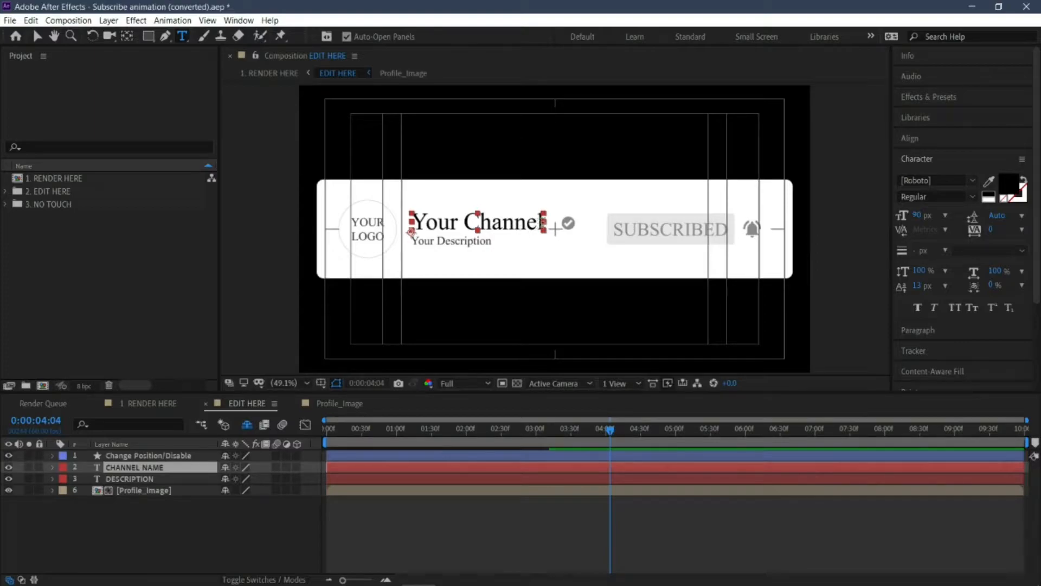
{"action": "left_click", "coordinate": [544, 222]}
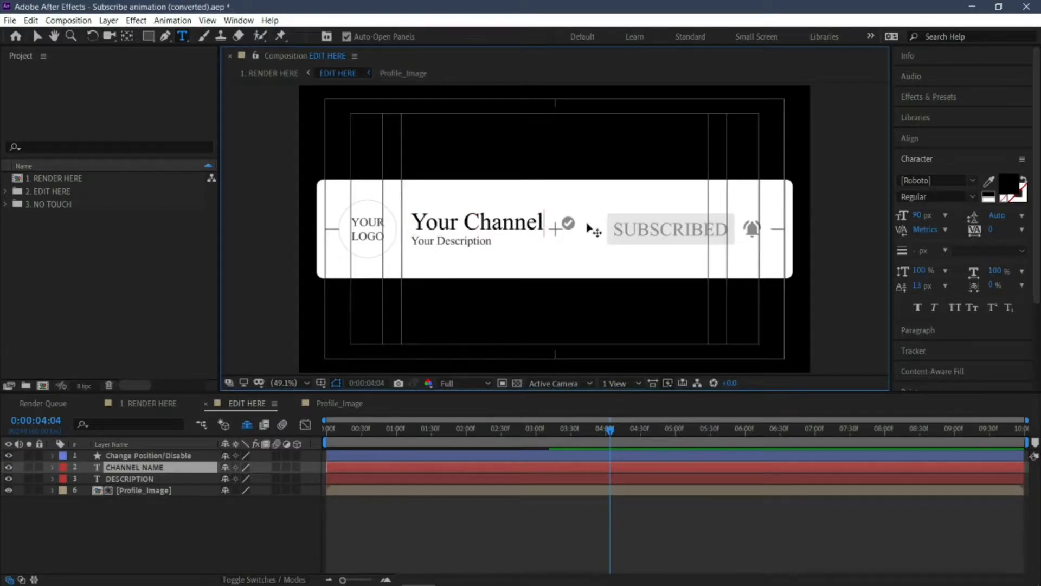
{"action": "key", "text": "BackSpace"}
{"action": "key", "text": "BackSpace"}
{"action": "key", "text": "BackSpace"}
{"action": "key", "text": "BackSpace"}
{"action": "key", "text": "BackSpace"}
{"action": "key", "text": "BackSpace"}
{"action": "key", "text": "BackSpace"}
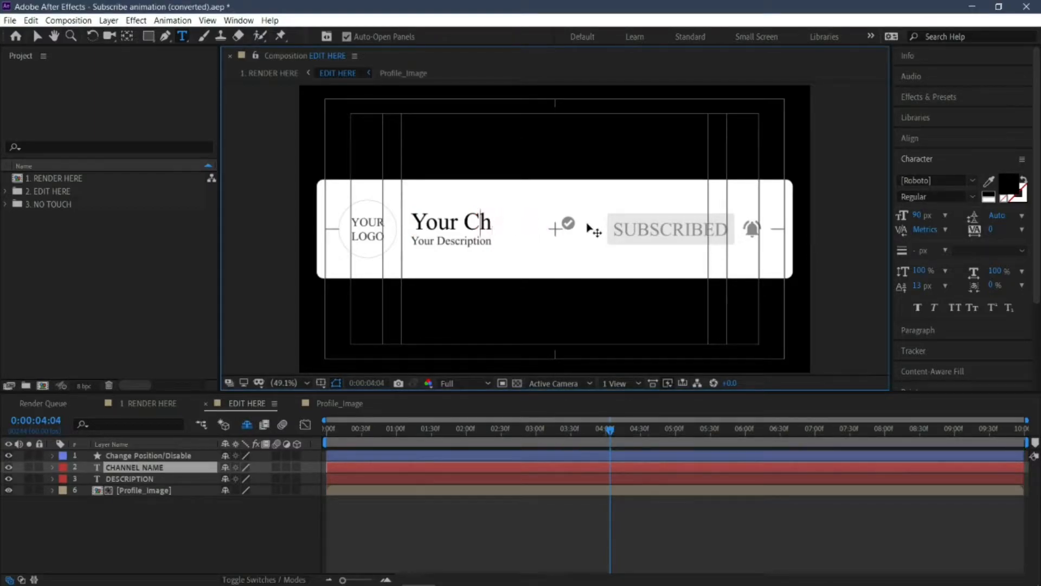
{"action": "key", "text": "BackSpace"}
{"action": "key", "text": "BackSpace"}
{"action": "key", "text": "BackSpace"}
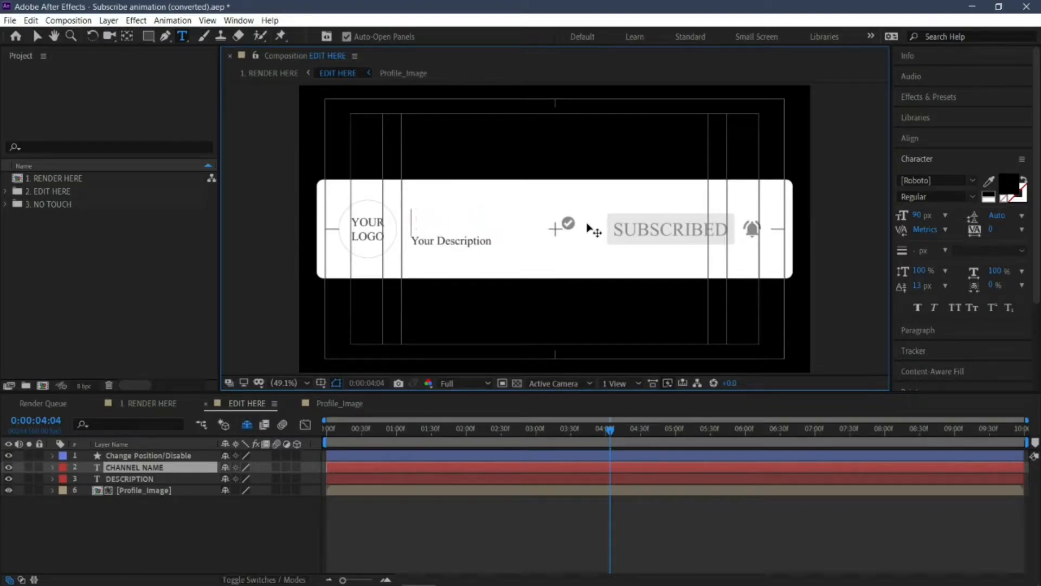
{"action": "type", "text": "Renzus WOlf"}
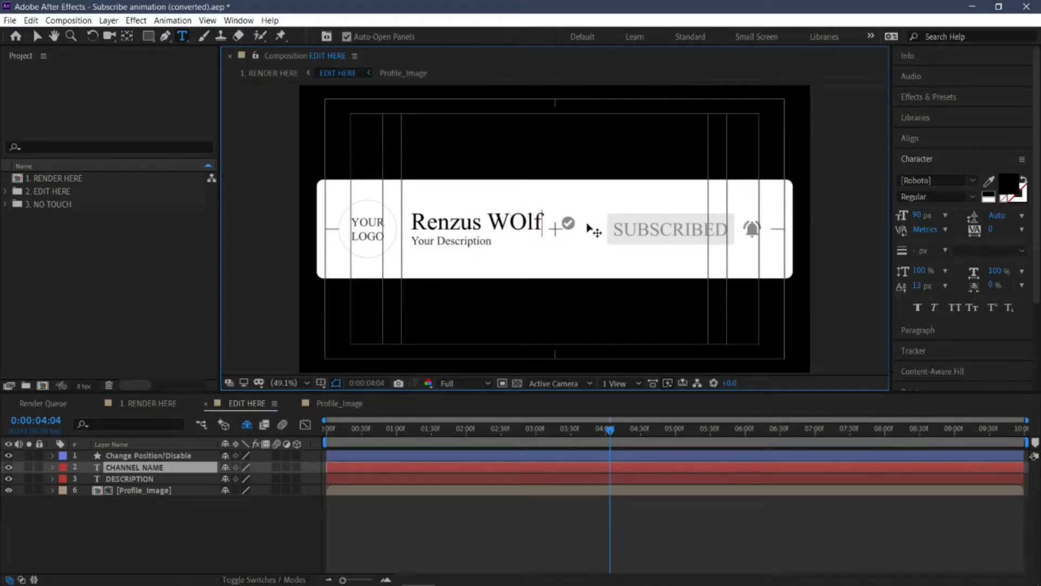
{"action": "key", "text": "BackSpace"}
{"action": "key", "text": "BackSpace"}
{"action": "type", "text": "olf"}
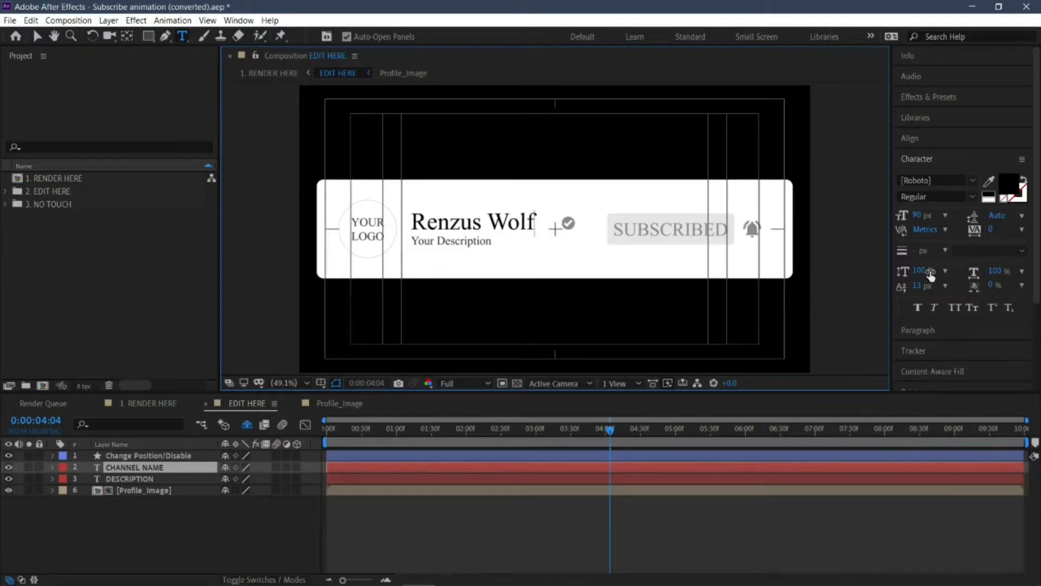
{"action": "scroll", "coordinate": [939, 195], "scroll_direction": "down", "scroll_amount": 3}
{"action": "scroll", "coordinate": [940, 198], "scroll_direction": "up", "scroll_amount": 3}
{"action": "scroll", "coordinate": [938, 229], "scroll_direction": "down", "scroll_amount": 4}
{"action": "scroll", "coordinate": [991, 287], "scroll_direction": "up", "scroll_amount": 4}
{"action": "scroll", "coordinate": [991, 287], "scroll_direction": "up", "scroll_amount": 4}
Step: Replace the text of the DESCRIPTION layer with "Tech Tutorial"
{"action": "left_click", "coordinate": [433, 240]}
{"action": "left_click", "coordinate": [488, 245]}
{"action": "left_click", "coordinate": [122, 480]}
{"action": "left_click", "coordinate": [488, 241]}
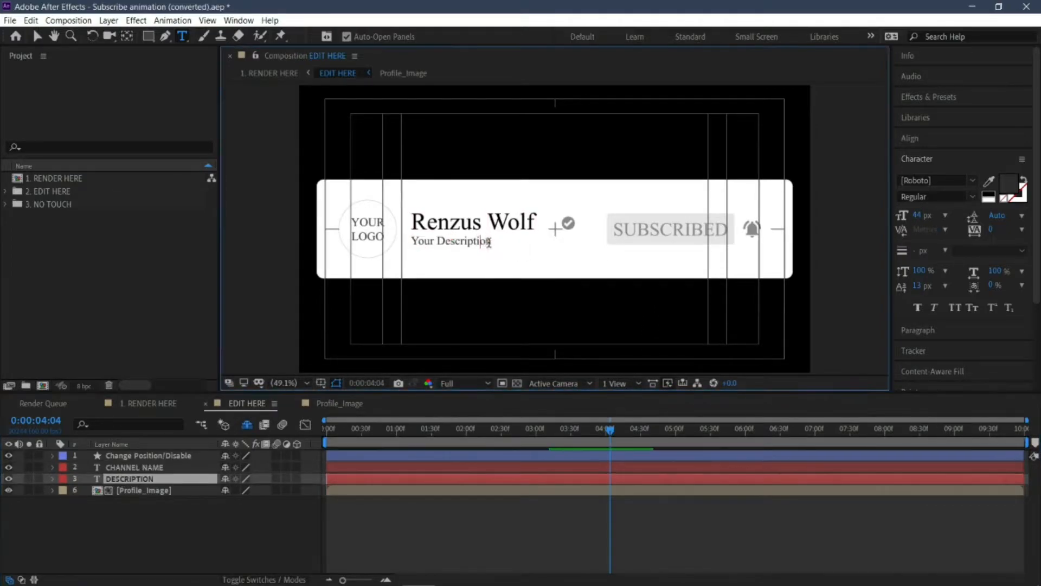
{"action": "key", "text": "BackSpace"}
{"action": "key", "text": "BackSpace"}
{"action": "key", "text": "BackSpace"}
{"action": "key", "text": "BackSpace"}
{"action": "key", "text": "BackSpace"}
{"action": "type", "text": "Tech Tutorial"}
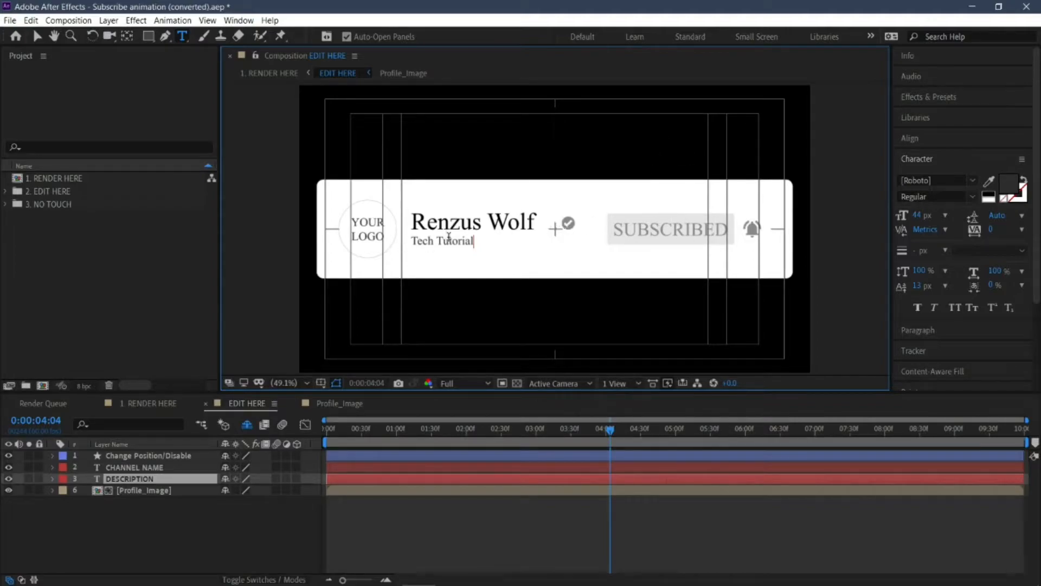
Step: Open the Profile_Image composition and check what its YOUR LOGO and bg layers each cover
{"action": "left_click", "coordinate": [153, 490]}
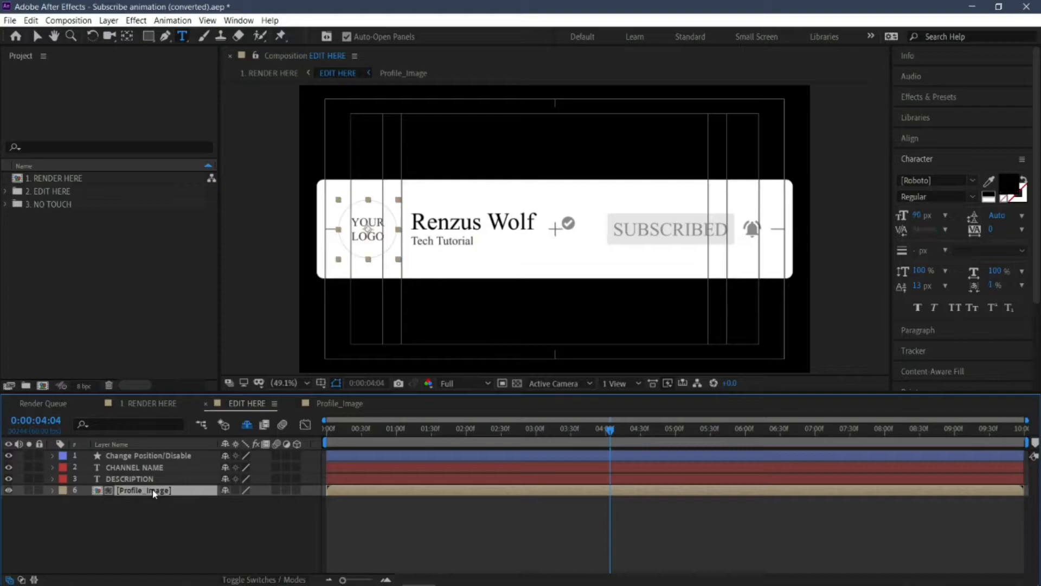
{"action": "double_click", "coordinate": [153, 491]}
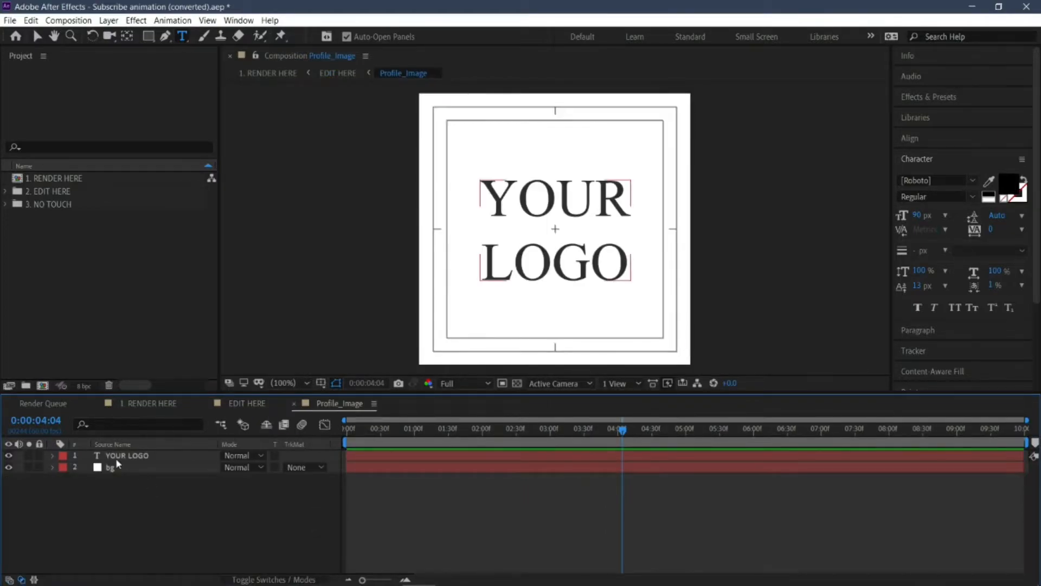
{"action": "left_click", "coordinate": [110, 468]}
{"action": "left_click", "coordinate": [113, 456]}
{"action": "left_click", "coordinate": [111, 467]}
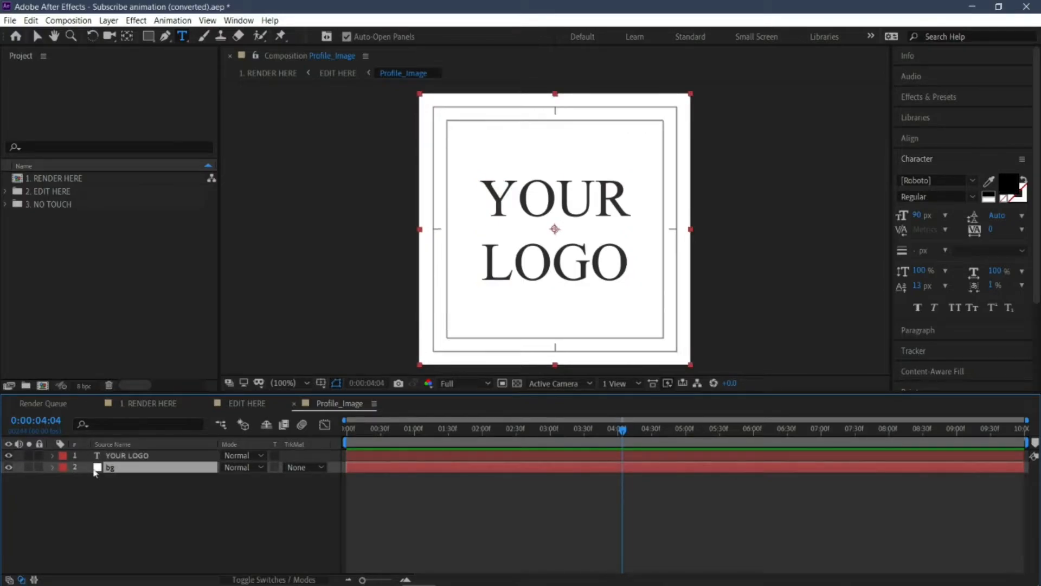
{"action": "left_click", "coordinate": [108, 456]}
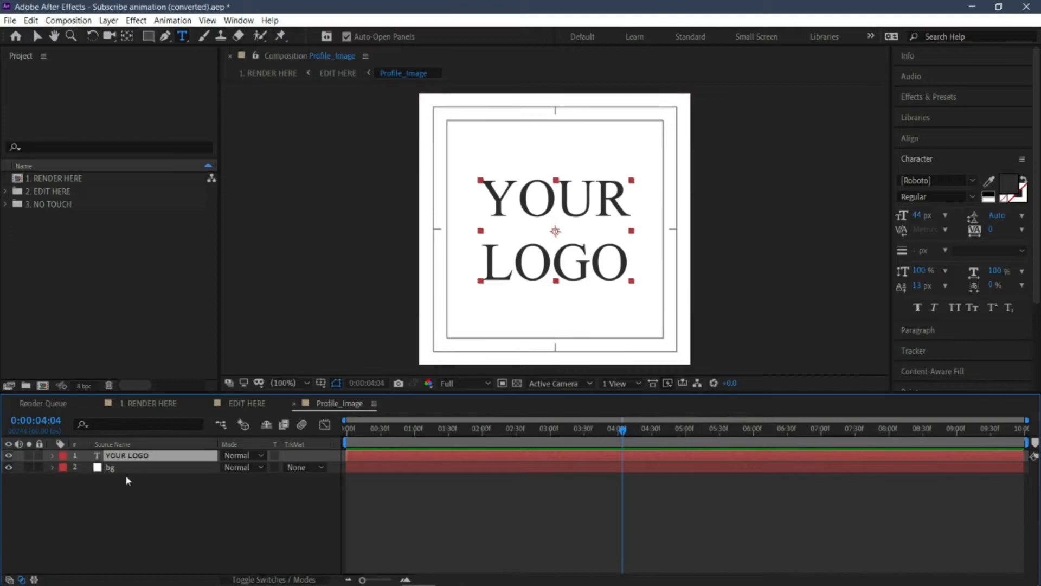
{"action": "left_click", "coordinate": [124, 489]}
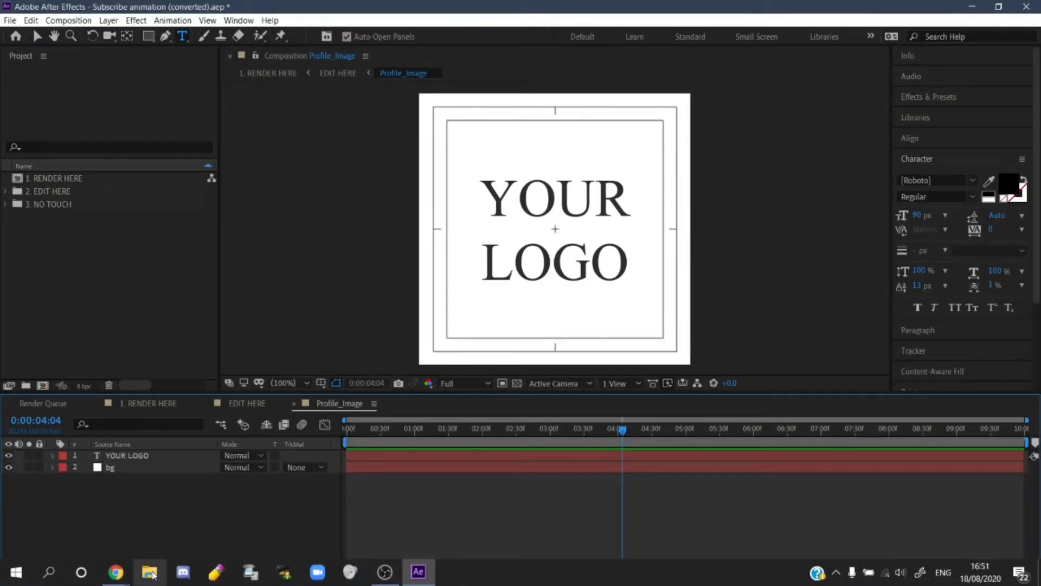
Step: Switch to File Explorer and add RenzusWOlf.png from the Videos > Youtube > Icon folder to the Profile_Image composition as the top layer
{"action": "left_click", "coordinate": [151, 574]}
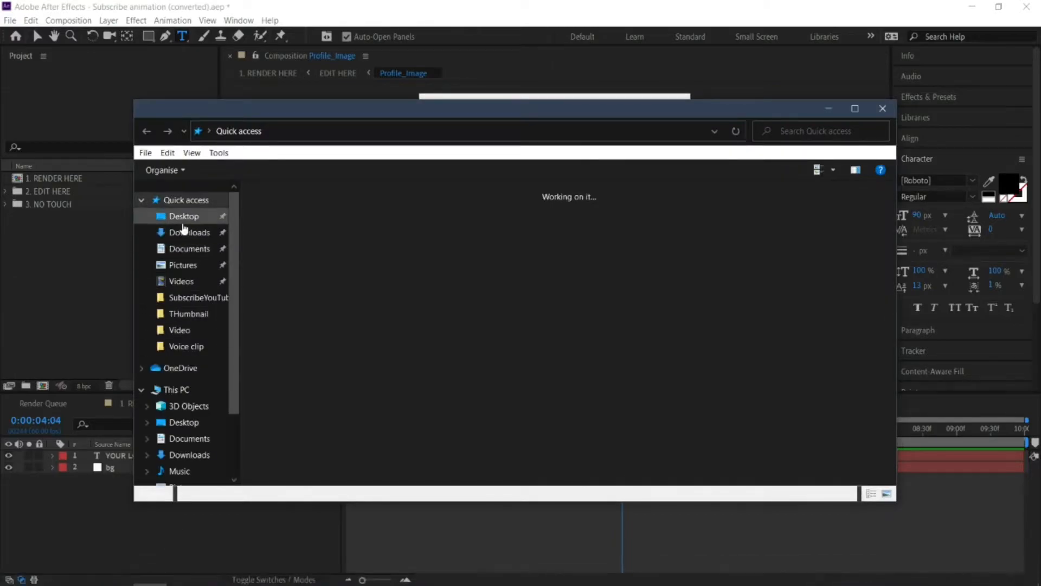
{"action": "left_click", "coordinate": [175, 281]}
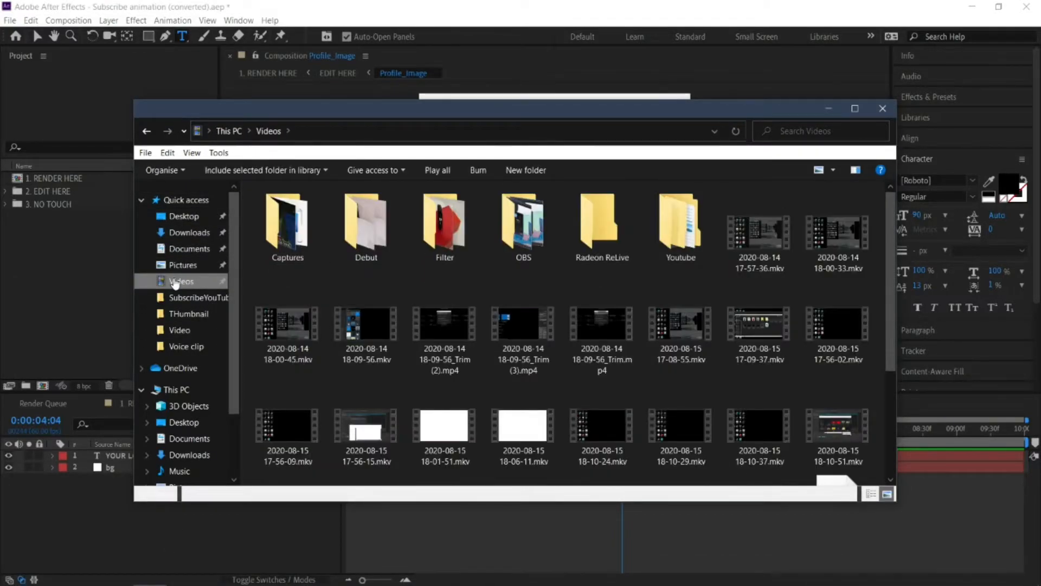
{"action": "double_click", "coordinate": [681, 228]}
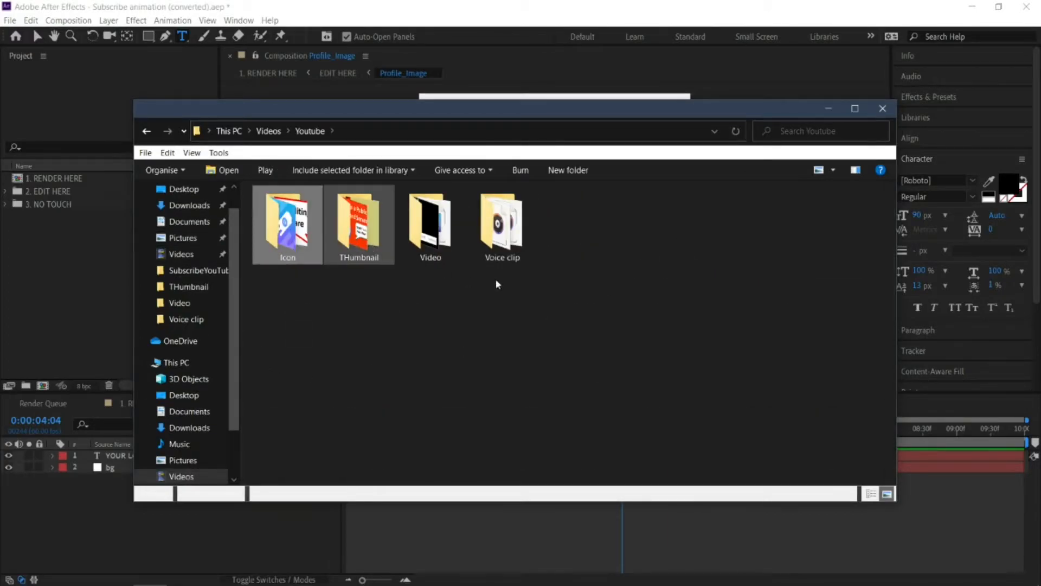
{"action": "scroll", "coordinate": [544, 282], "scroll_direction": "down", "scroll_amount": 3}
{"action": "scroll", "coordinate": [724, 264], "scroll_direction": "up", "scroll_amount": 3}
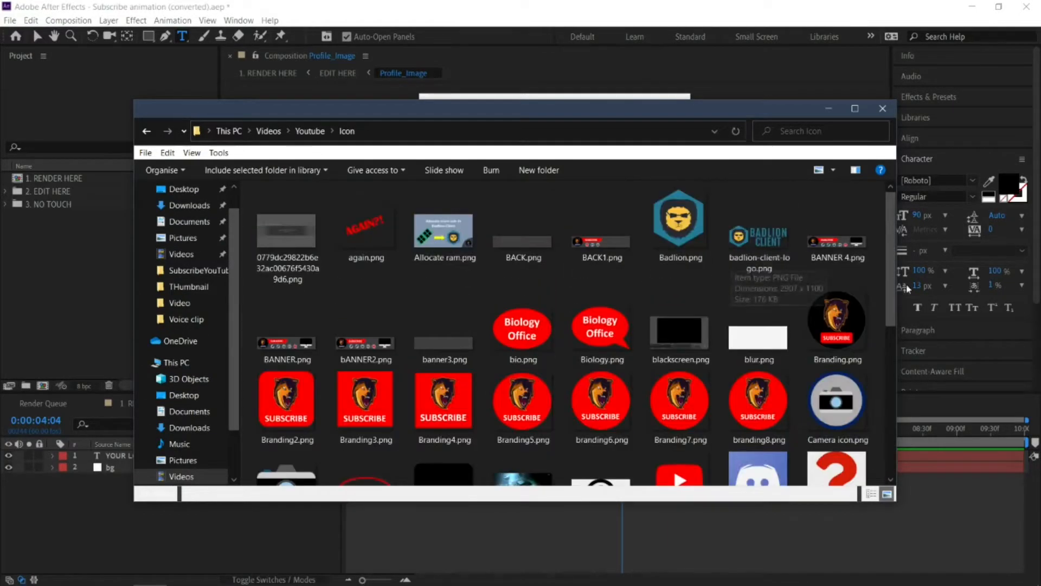
{"action": "scroll", "coordinate": [838, 336], "scroll_direction": "down", "scroll_amount": 5}
{"action": "left_click_drag", "start_coordinate": [852, 343], "coordinate": [103, 540]}
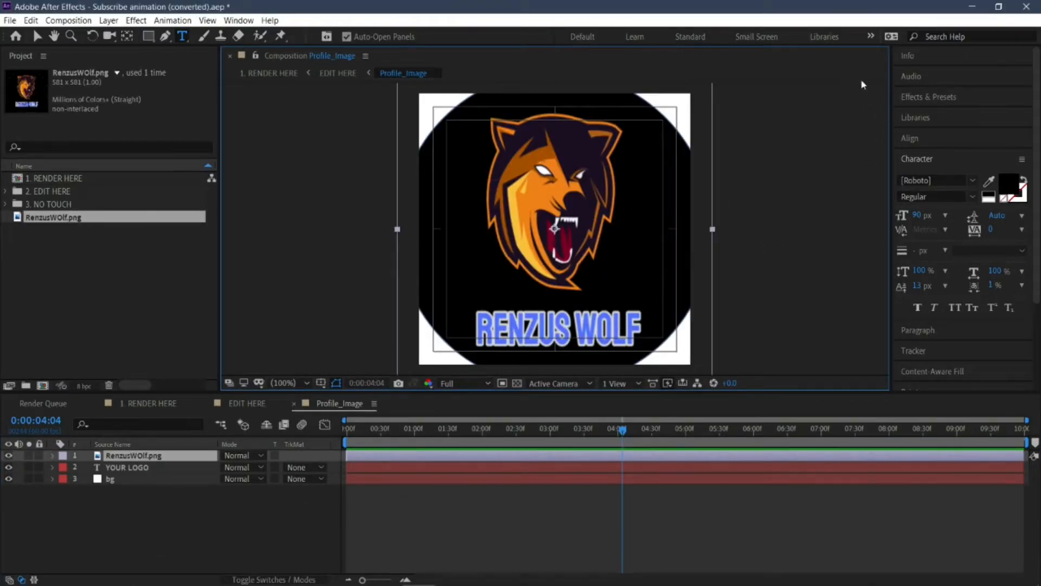
Step: Scale the RenzusWOlf.png layer down around its centre until the whole round logo fits inside the white square, and deselect it
{"action": "left_click", "coordinate": [589, 222]}
{"action": "scroll", "coordinate": [749, 221], "scroll_direction": "up", "scroll_amount": 2}
{"action": "scroll", "coordinate": [749, 221], "scroll_direction": "down", "scroll_amount": 4}
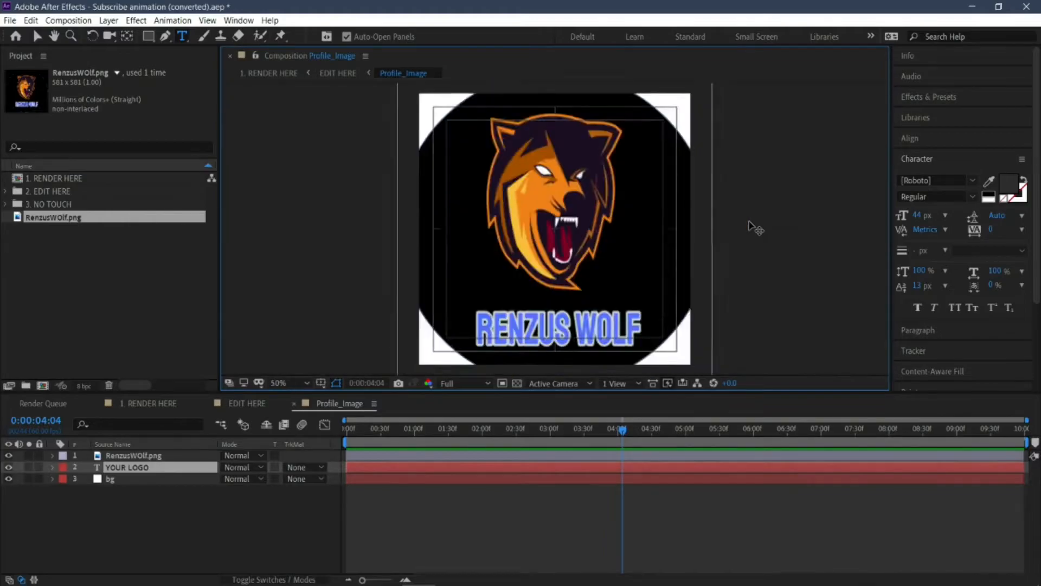
{"action": "scroll", "coordinate": [751, 223], "scroll_direction": "up", "scroll_amount": 1}
{"action": "scroll", "coordinate": [752, 226], "scroll_direction": "up", "scroll_amount": 2}
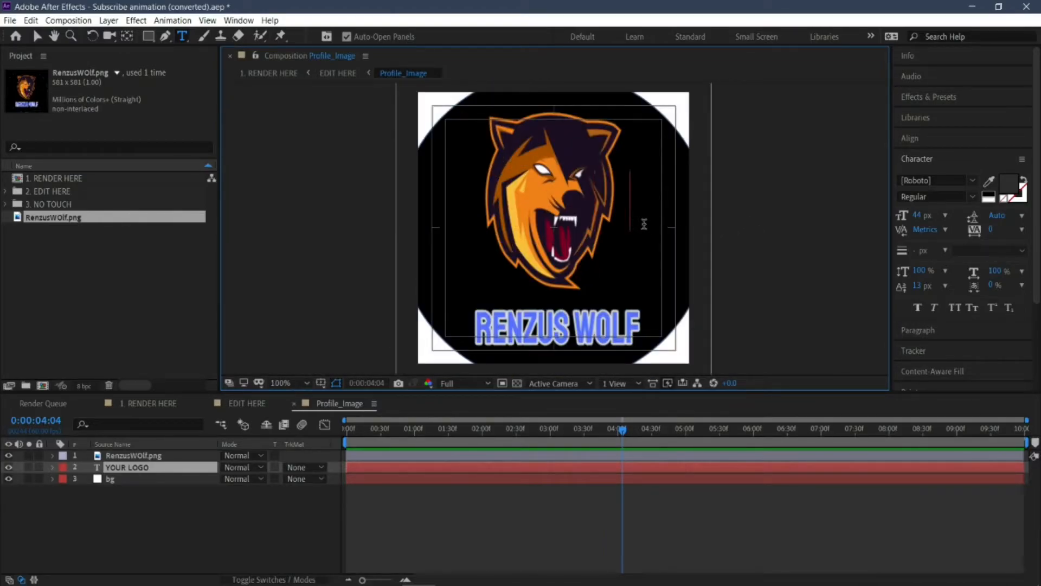
{"action": "scroll", "coordinate": [672, 227], "scroll_direction": "down", "scroll_amount": 1}
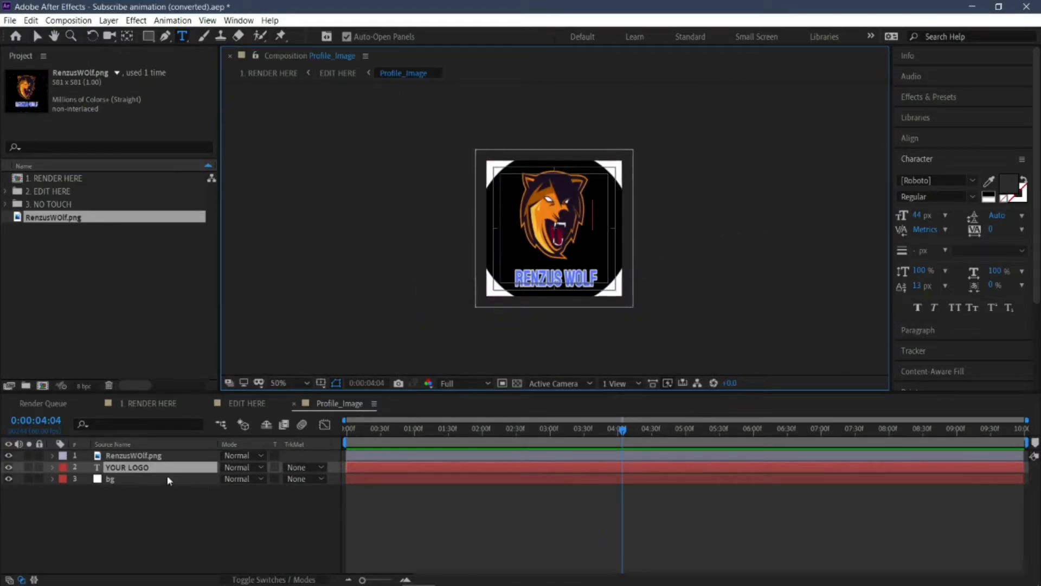
{"action": "left_click", "coordinate": [150, 459]}
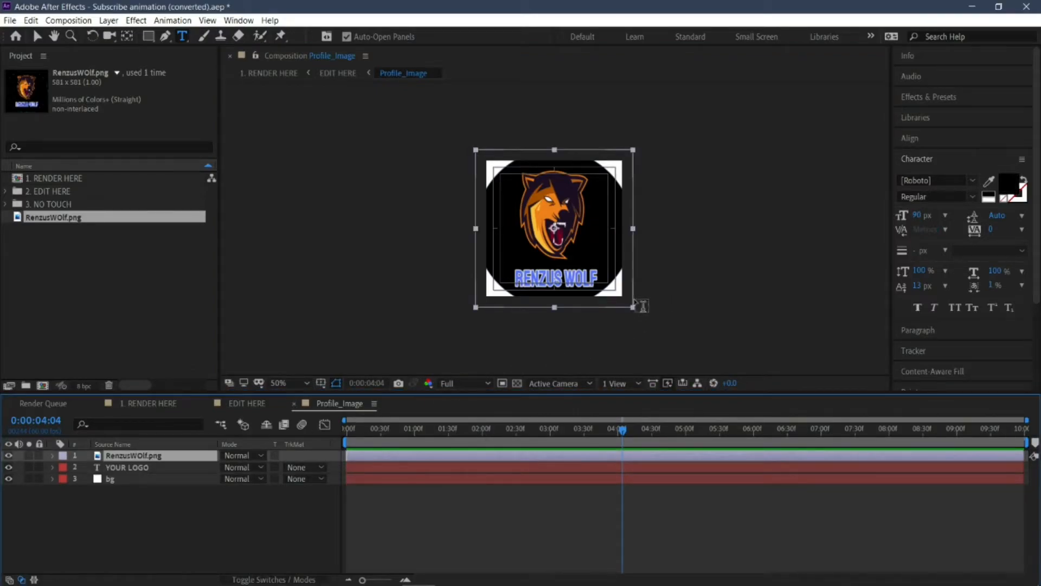
{"action": "left_click", "coordinate": [38, 37]}
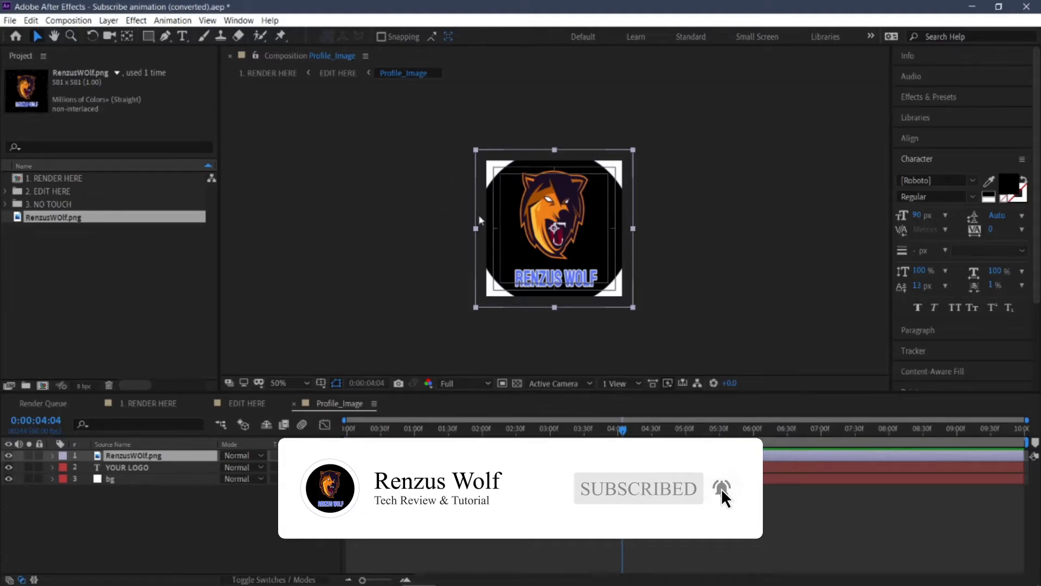
{"action": "left_click", "coordinate": [631, 306]}
{"action": "left_click_drag", "start_coordinate": [630, 306], "coordinate": [611, 282]}
{"action": "left_click", "coordinate": [723, 245]}
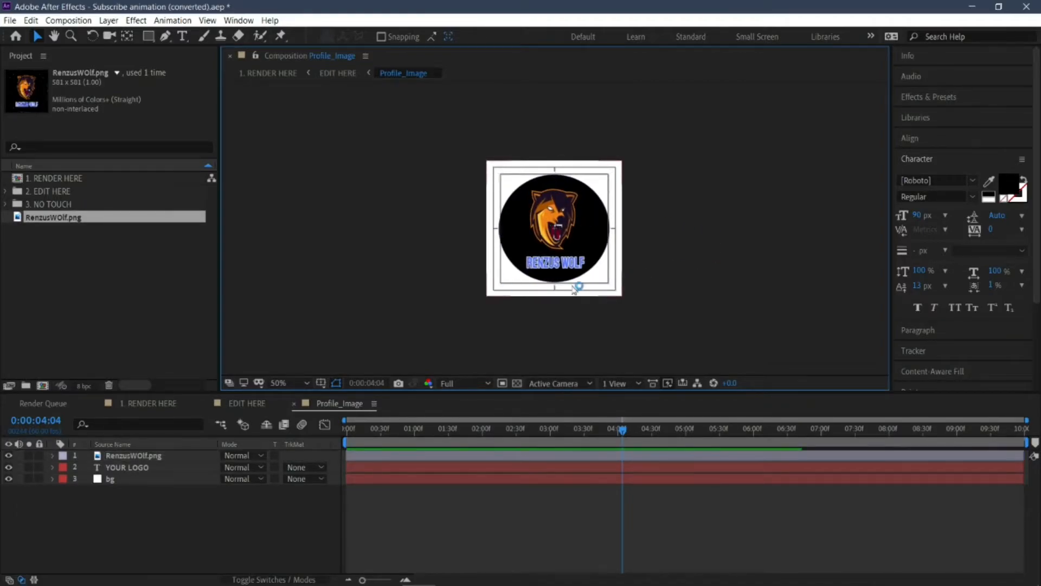
{"action": "left_click", "coordinate": [125, 532]}
{"action": "left_click", "coordinate": [138, 466]}
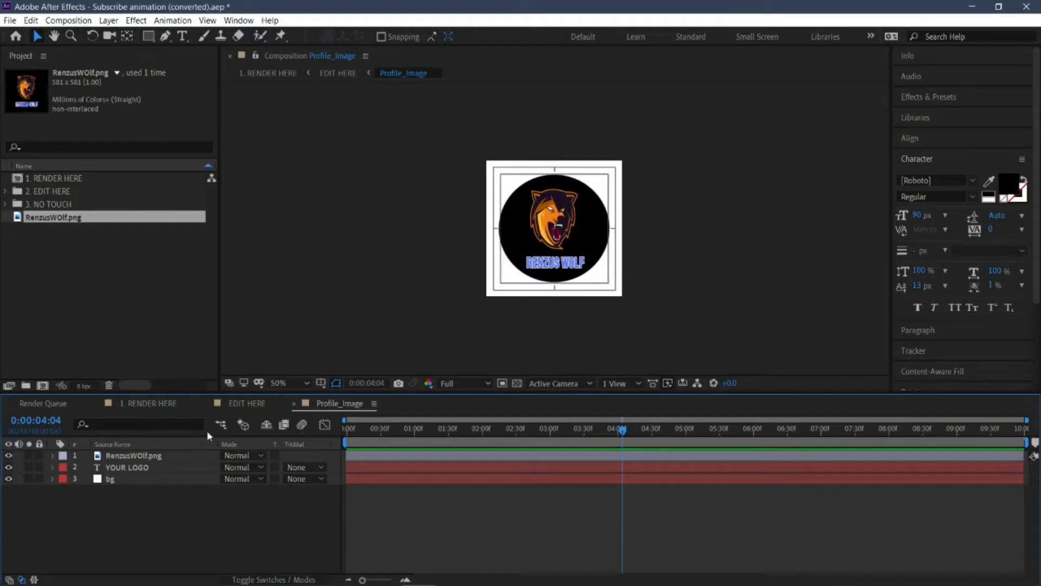
Step: Check the new logo in the EDIT HERE composition and preview the animation from the start in the 1. RENDER HERE composition
{"action": "left_click", "coordinate": [245, 403]}
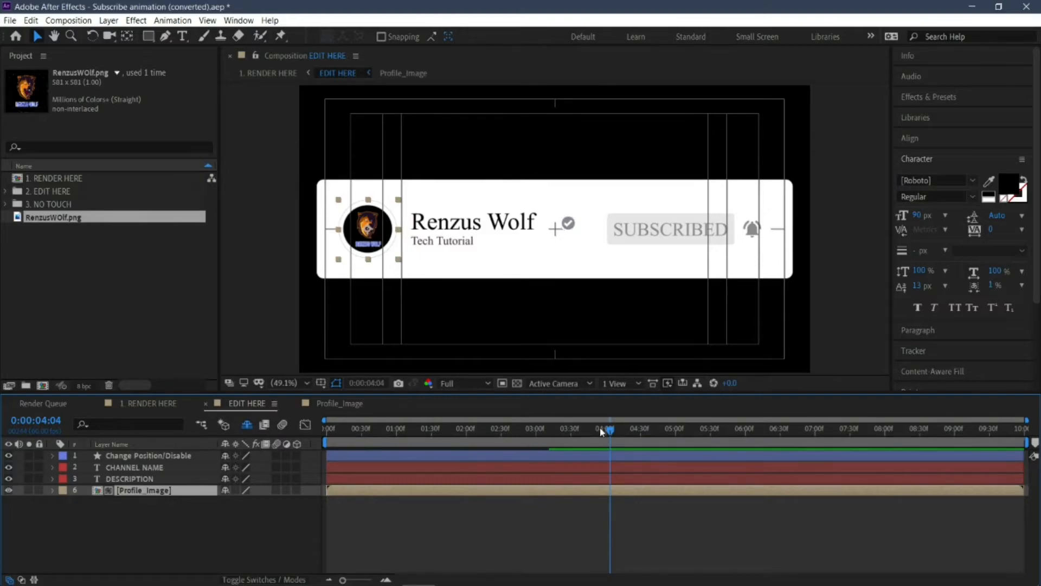
{"action": "left_click_drag", "start_coordinate": [593, 434], "coordinate": [733, 428]}
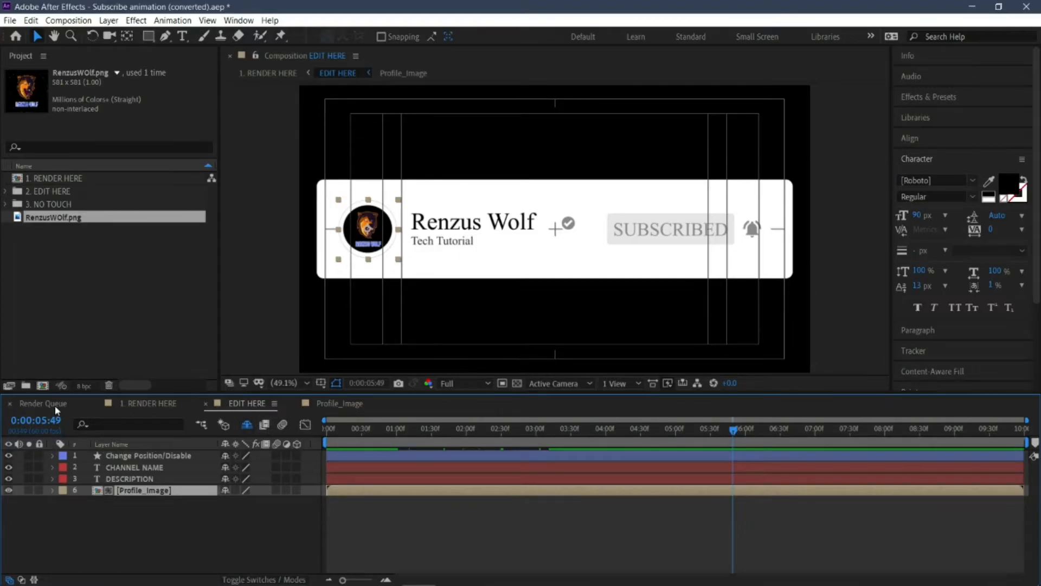
{"action": "left_click", "coordinate": [156, 404]}
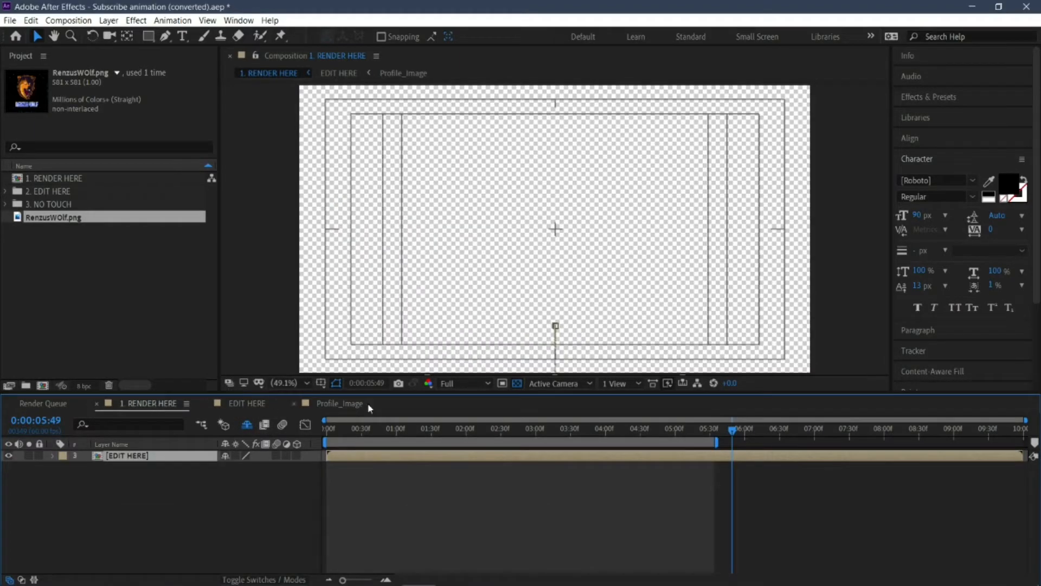
{"action": "left_click_drag", "start_coordinate": [730, 437], "coordinate": [316, 429]}
{"action": "key", "text": "space"}
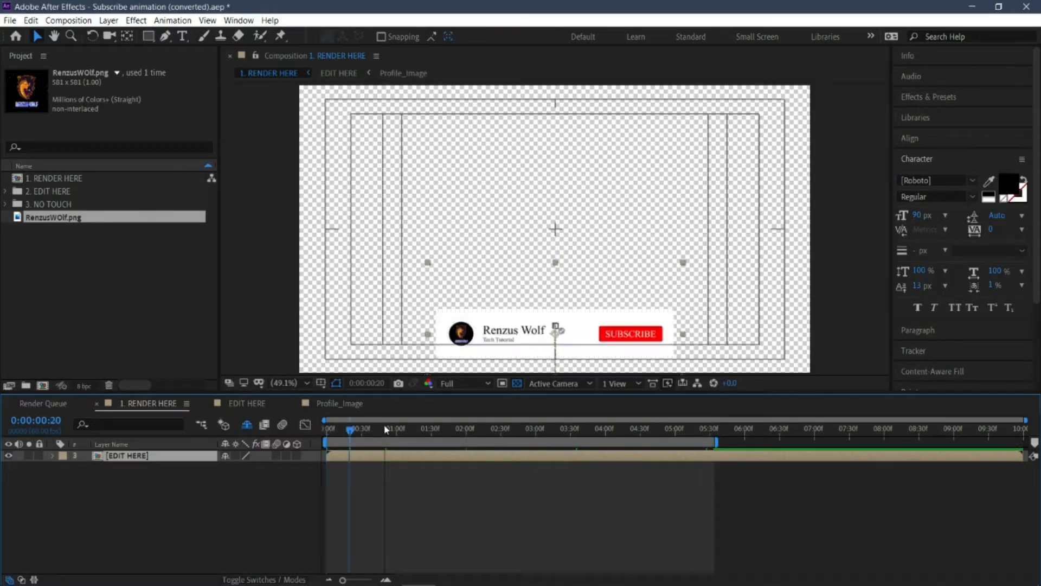
{"action": "left_click_drag", "start_coordinate": [528, 437], "coordinate": [727, 437]}
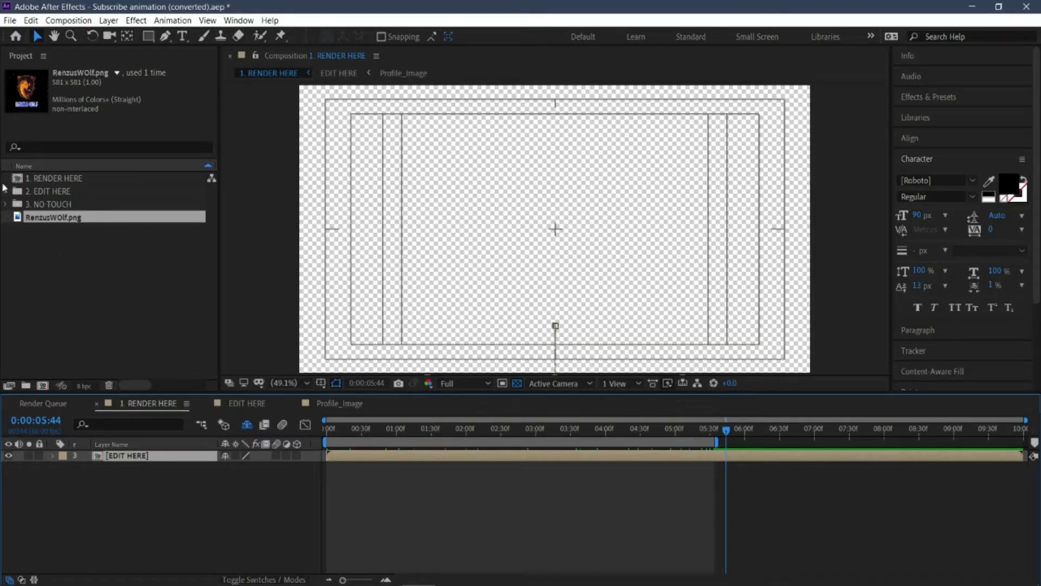
Step: Add the 1. RENDER HERE composition to the render queue
{"action": "left_click", "coordinate": [10, 20]}
{"action": "mouse_move", "coordinate": [71, 211]}
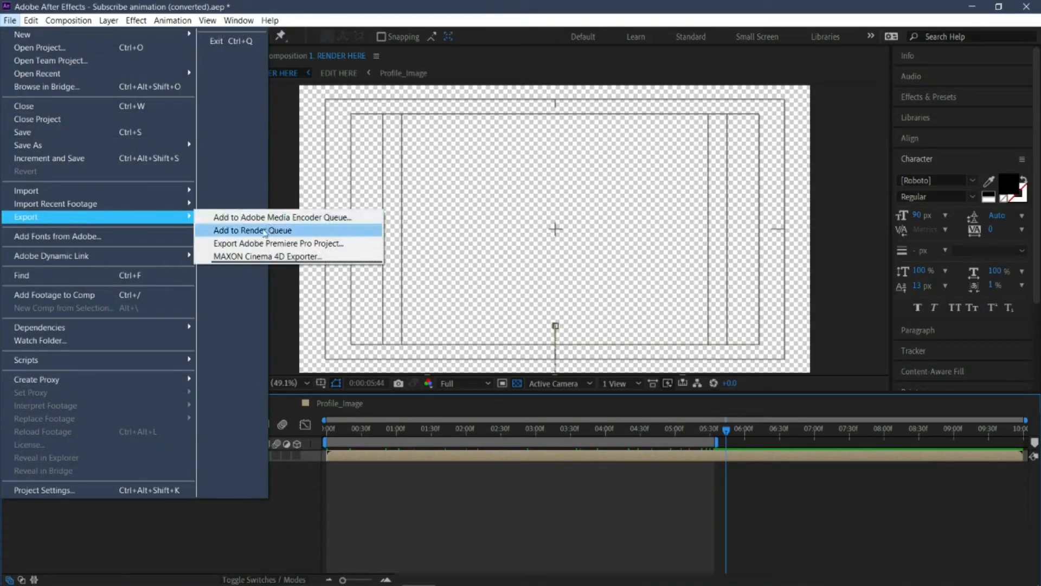
{"action": "left_click", "coordinate": [252, 231]}
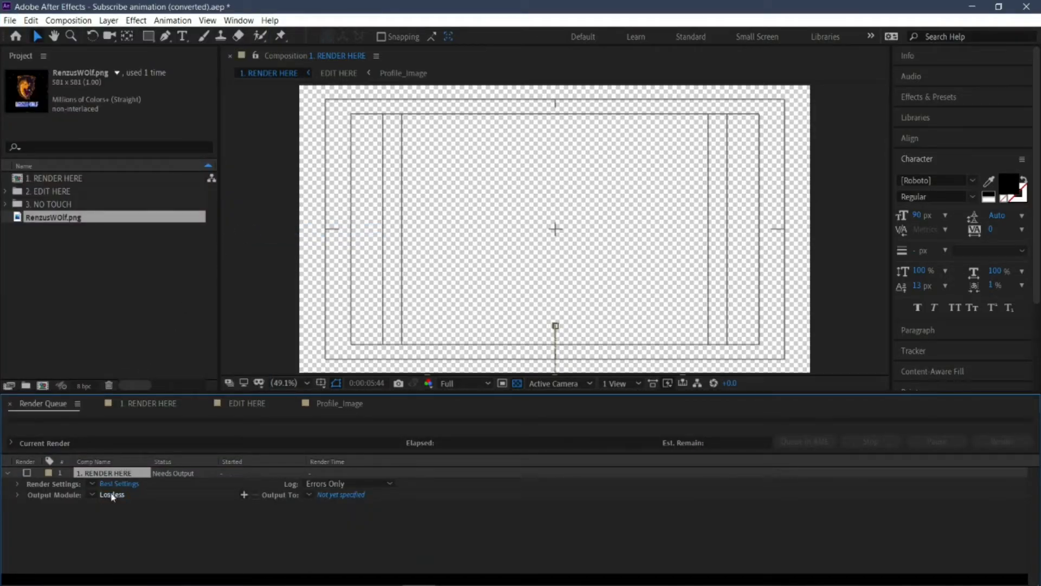
Step: Set the output module to QuickTime format with RGB + Alpha channels
{"action": "left_click", "coordinate": [111, 495]}
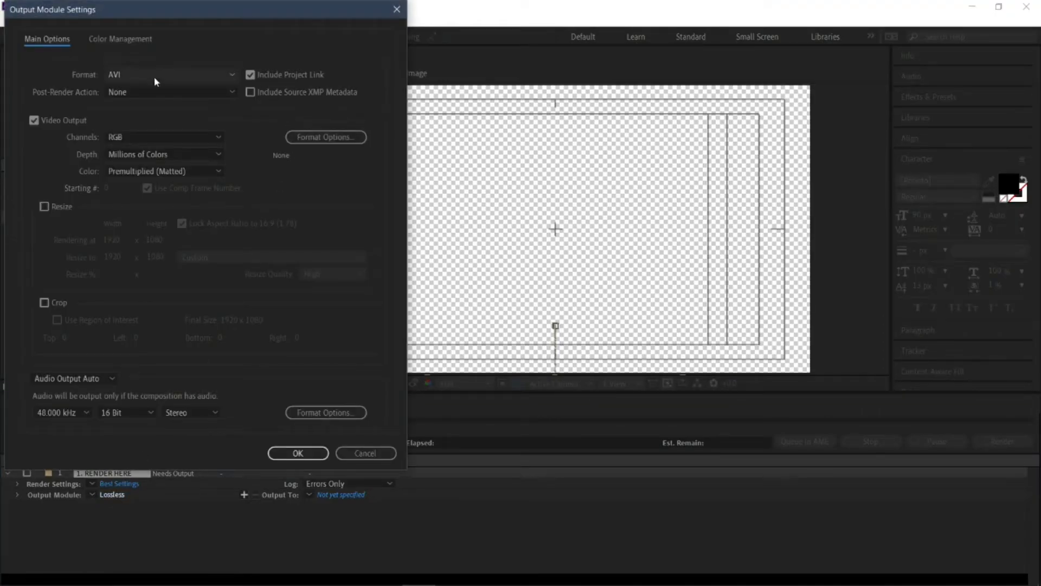
{"action": "left_click", "coordinate": [154, 76]}
{"action": "left_click", "coordinate": [142, 237]}
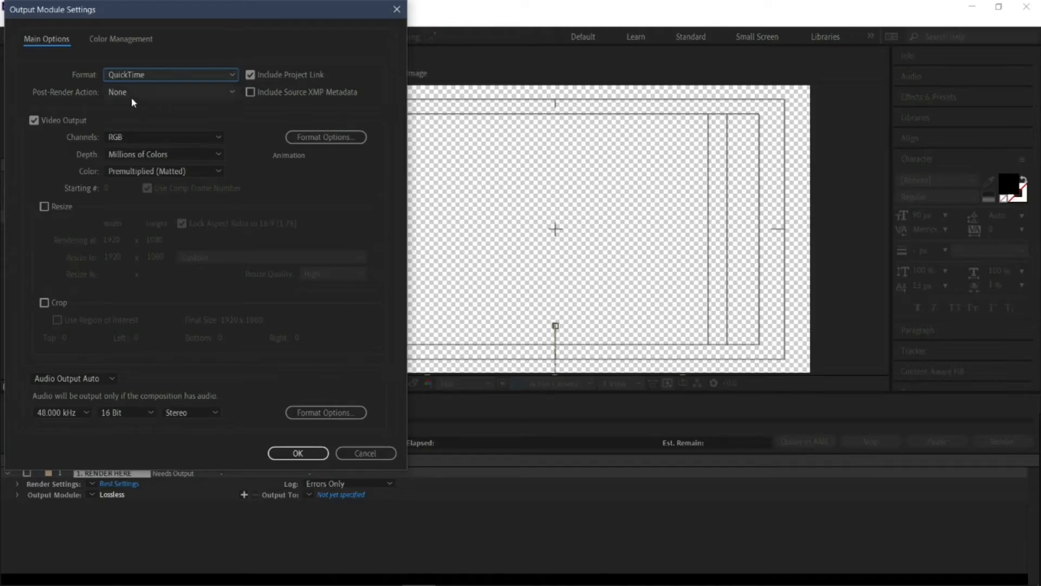
{"action": "left_click", "coordinate": [137, 138]}
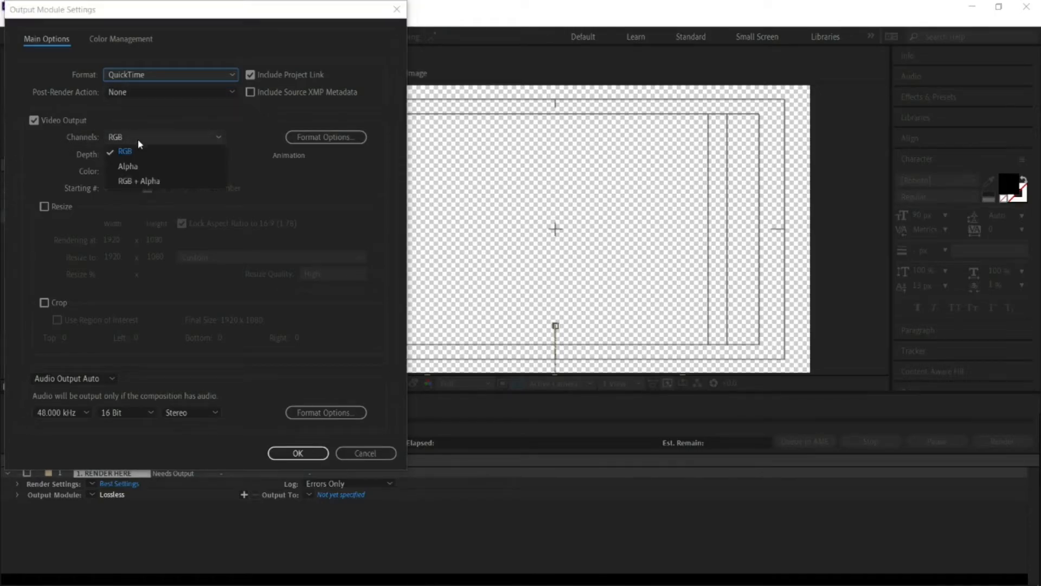
{"action": "left_click", "coordinate": [152, 182]}
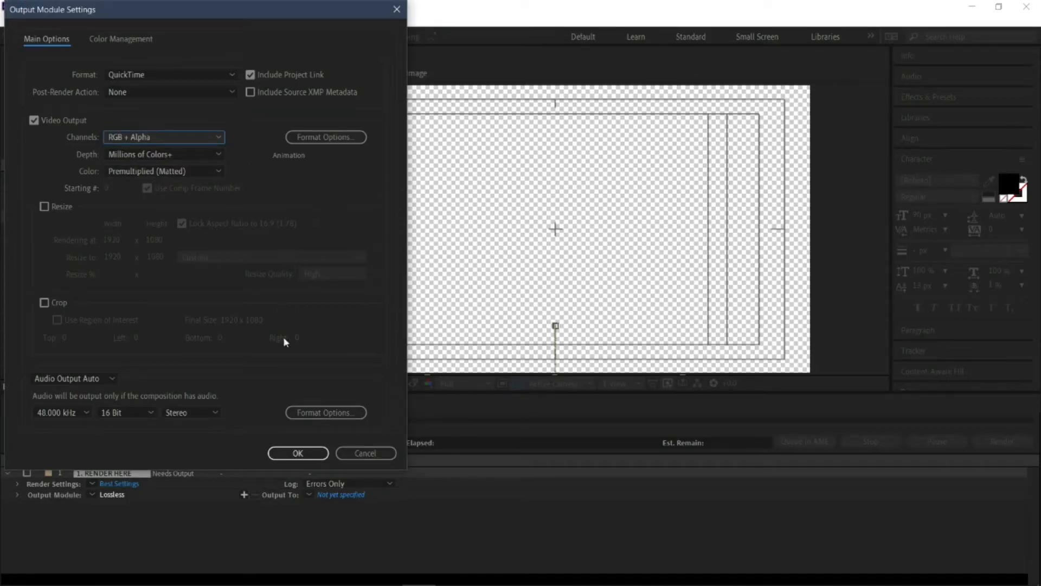
{"action": "left_click", "coordinate": [298, 454]}
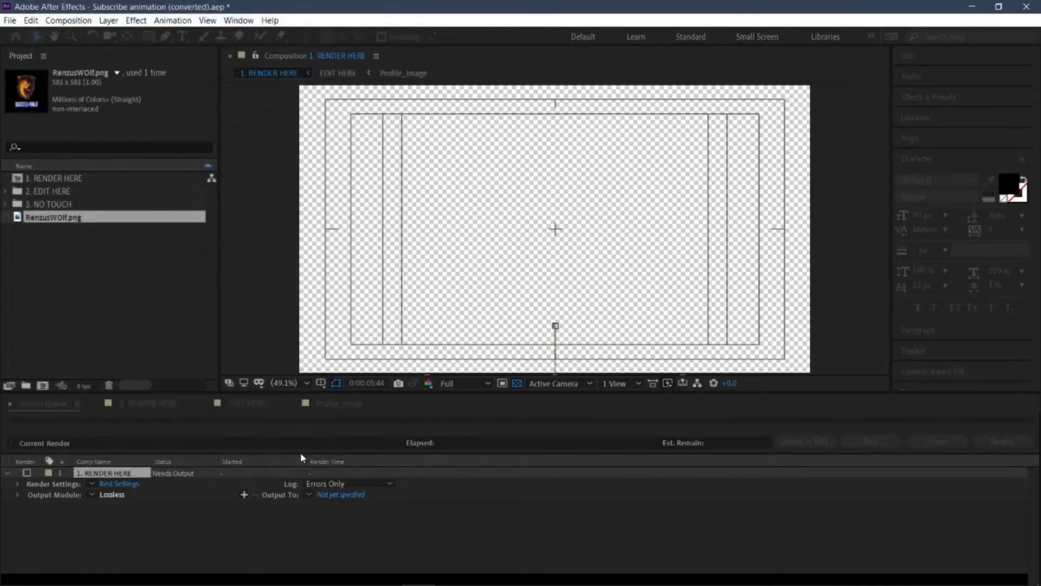
Step: Set the output file to subscribe to me.mov in the Downloads > SubscribeYouTube folder and render the composition
{"action": "left_click", "coordinate": [346, 495]}
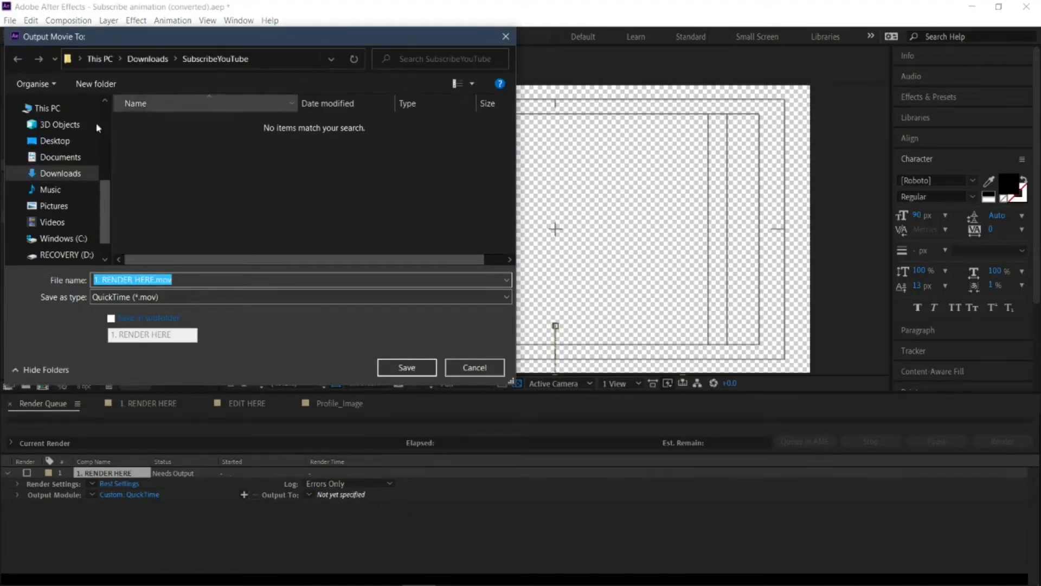
{"action": "left_click", "coordinate": [154, 280]}
{"action": "key", "text": "ctrl+a"}
{"action": "key", "text": "BackSpace"}
{"action": "key", "text": "ctrl+z"}
{"action": "left_click", "coordinate": [155, 280]}
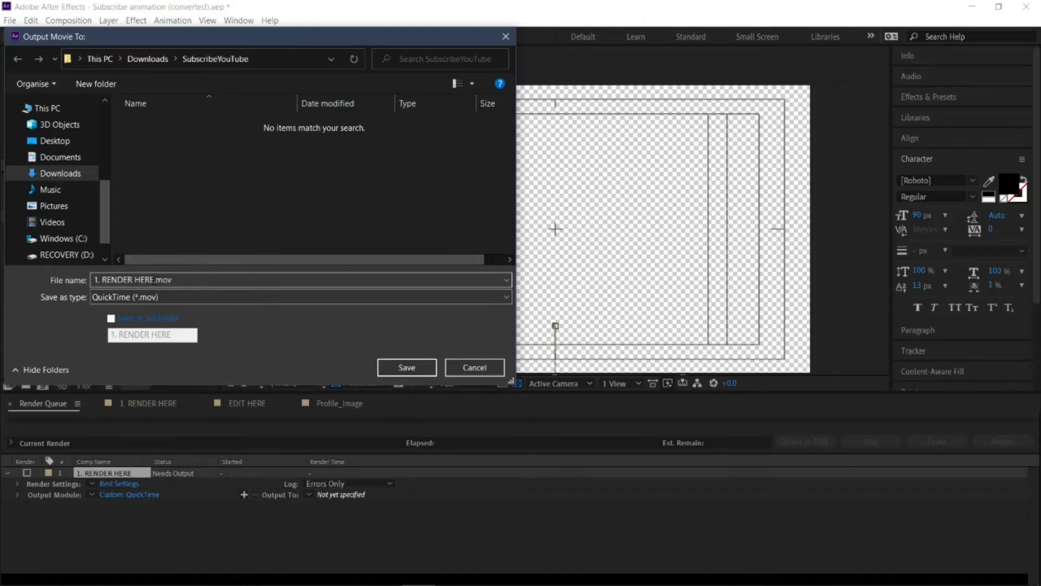
{"action": "left_click_drag", "start_coordinate": [152, 280], "coordinate": [80, 288]}
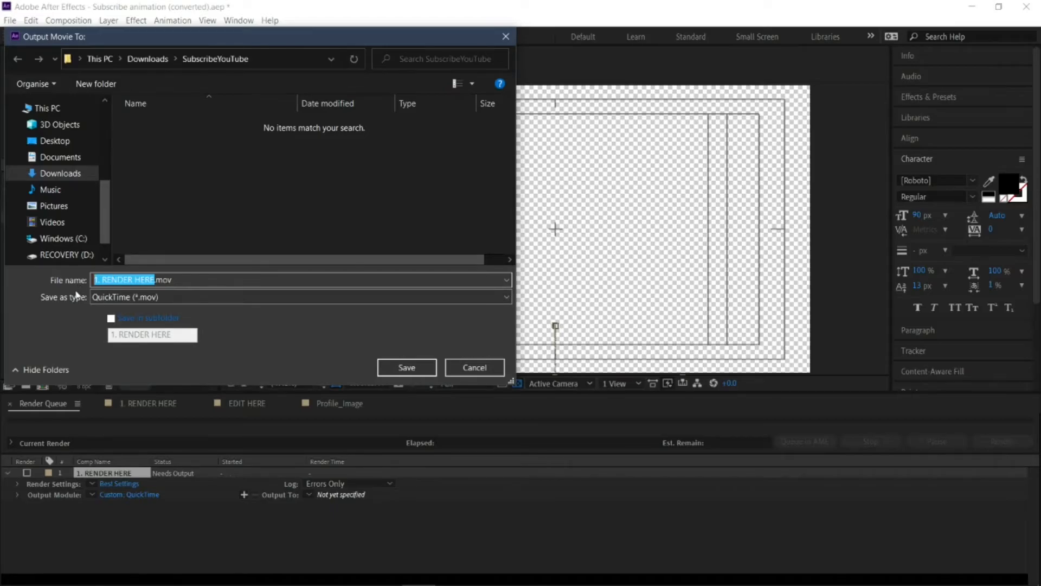
{"action": "type", "text": "subscribe ti"}
{"action": "key", "text": "BackSpace"}
{"action": "type", "text": "o me"}
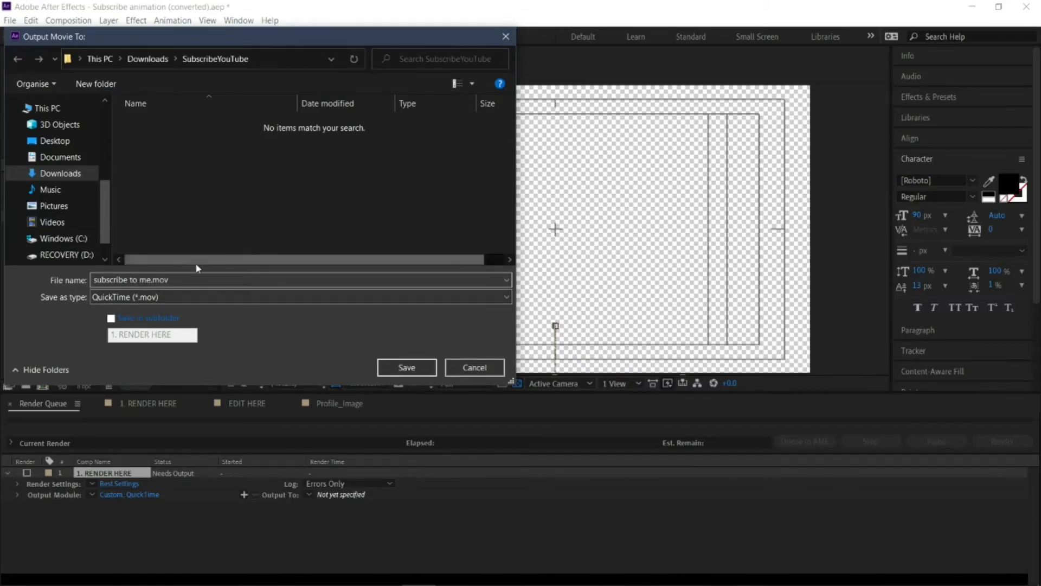
{"action": "left_click", "coordinate": [407, 368]}
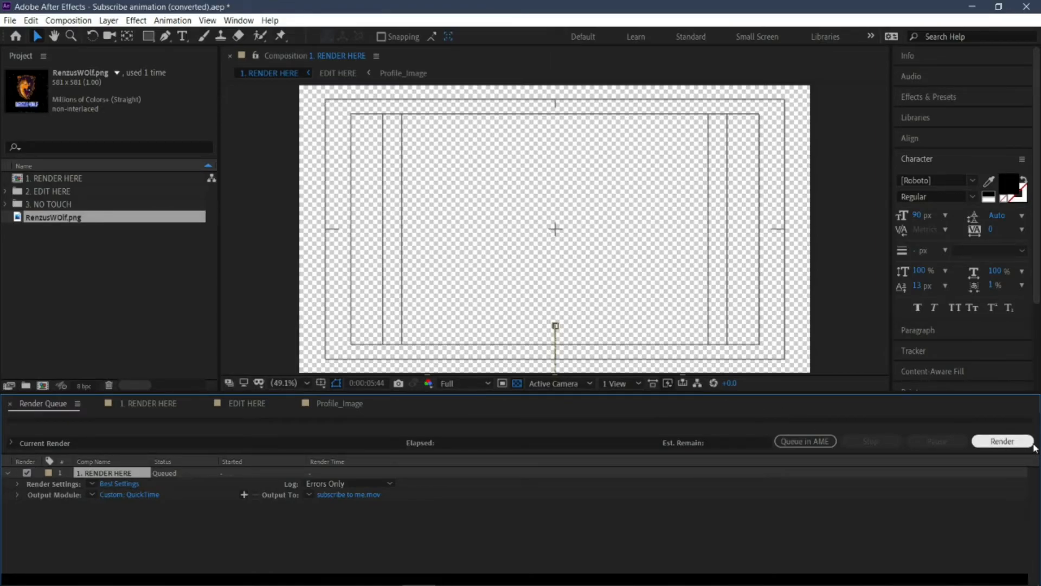
{"action": "left_click", "coordinate": [999, 441]}
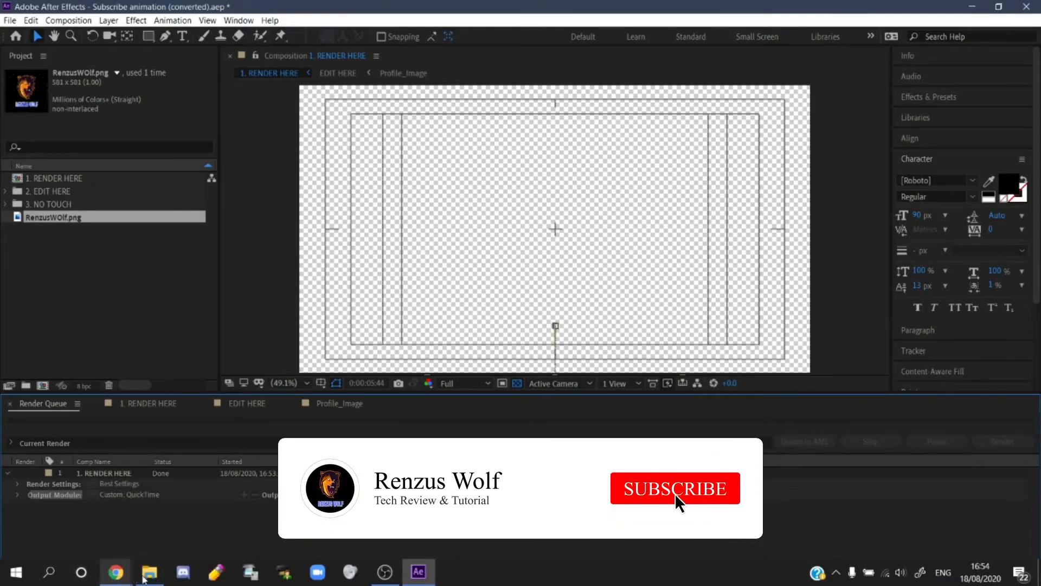
Step: Switch to File Explorer and look for the rendered movie in the Downloads > SubscribeYouTube folder
{"action": "left_click", "coordinate": [149, 574]}
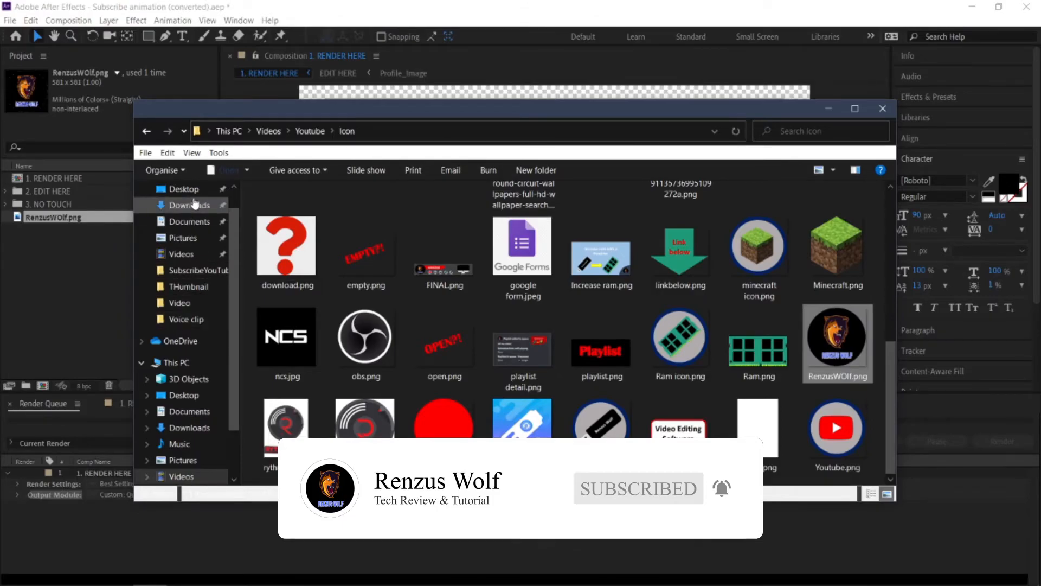
{"action": "left_click", "coordinate": [188, 206]}
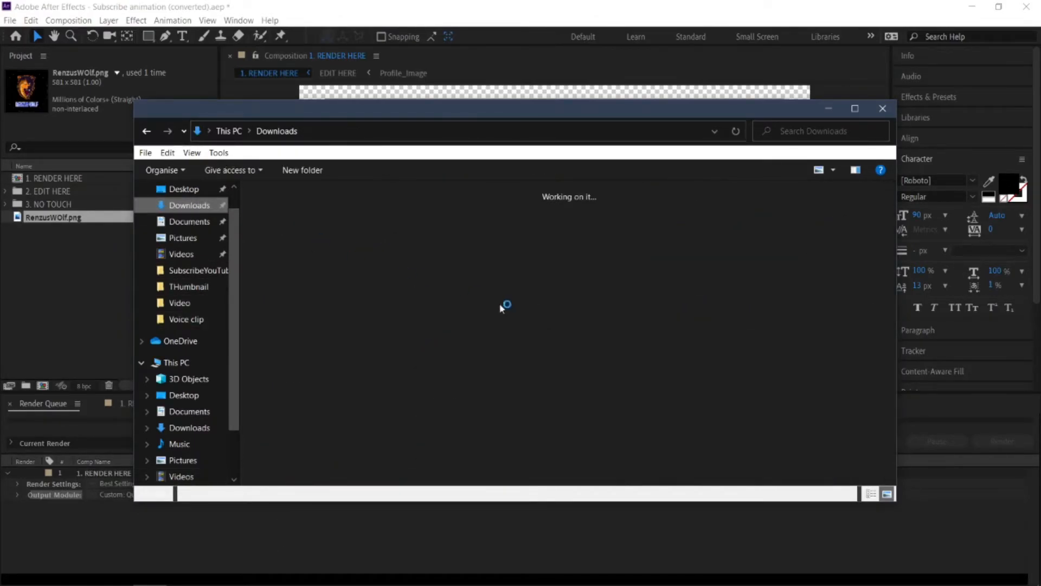
{"action": "scroll", "coordinate": [512, 304], "scroll_direction": "down", "scroll_amount": 3}
{"action": "scroll", "coordinate": [512, 311], "scroll_direction": "down", "scroll_amount": 3}
{"action": "scroll", "coordinate": [482, 373], "scroll_direction": "up", "scroll_amount": 7}
{"action": "double_click", "coordinate": [290, 241]}
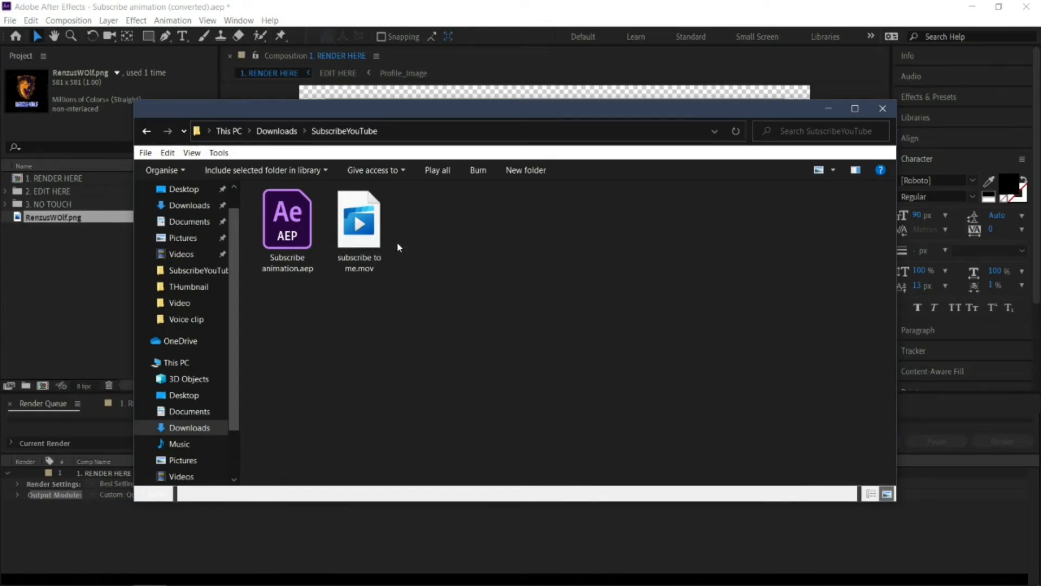
{"action": "left_click_drag", "start_coordinate": [446, 111], "coordinate": [304, 147]}
{"action": "left_click", "coordinate": [714, 147]}
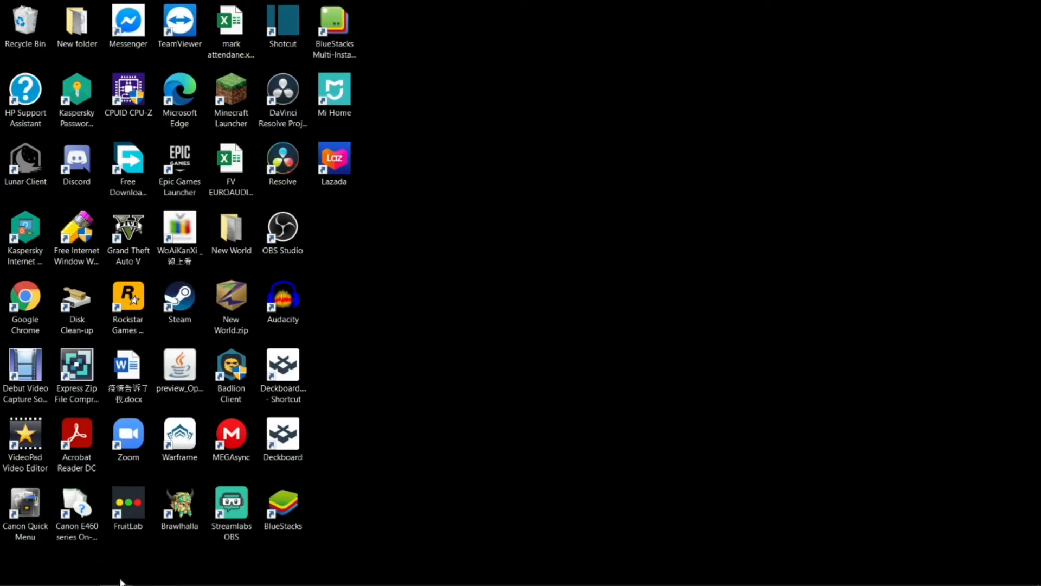
Step: Switch to Chrome and open the YouTube channel's address with ?sub_confirmation=1 appended
{"action": "mouse_move", "coordinate": [116, 572]}
{"action": "left_click", "coordinate": [93, 523]}
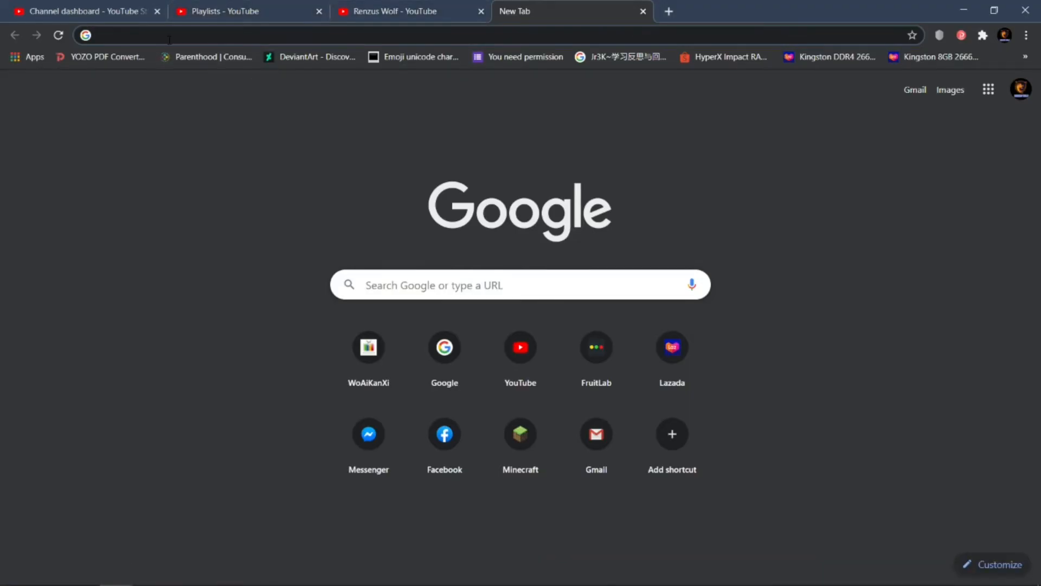
{"action": "type", "text": "you"}
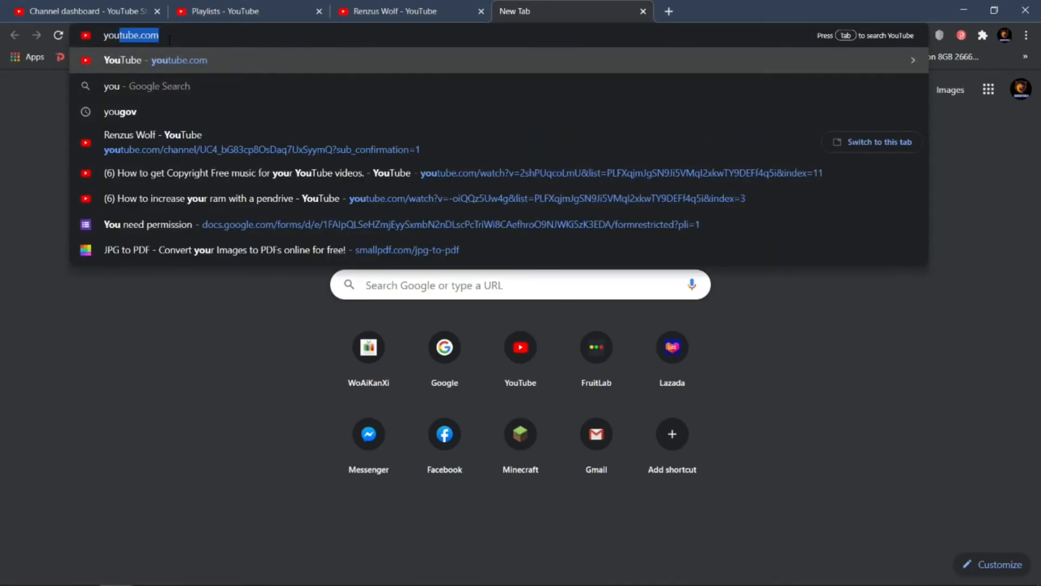
{"action": "left_click", "coordinate": [143, 35]}
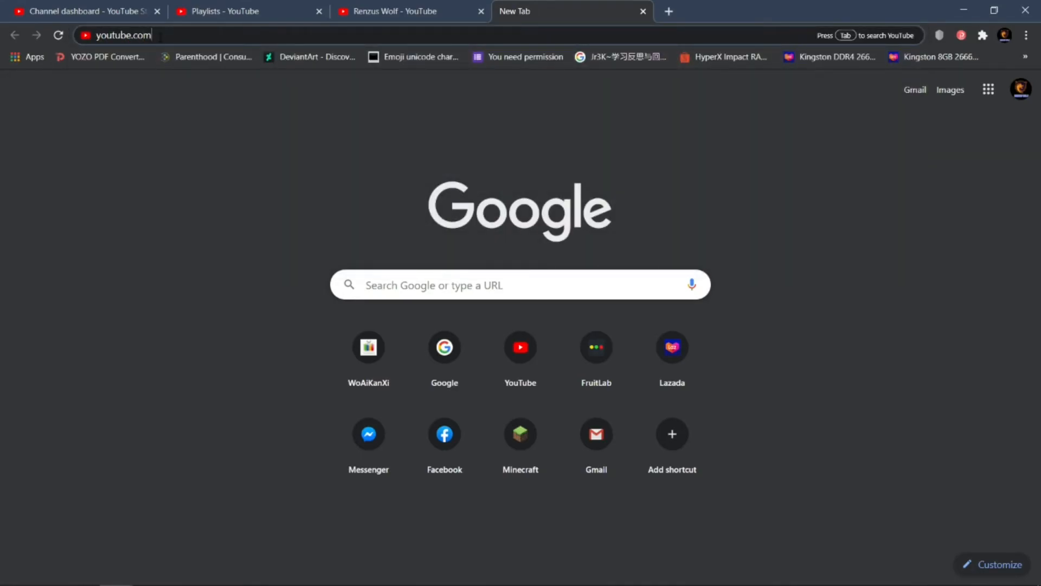
{"action": "type", "text": "/channel/UC4_bG83cp8OsDaq7UxSyymQ"}
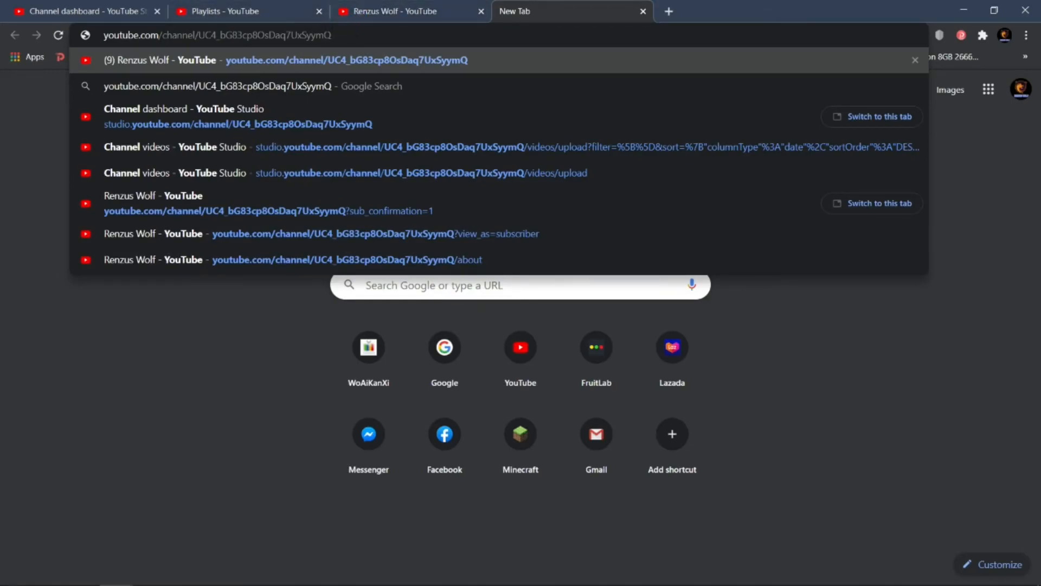
{"action": "type", "text": "?"}
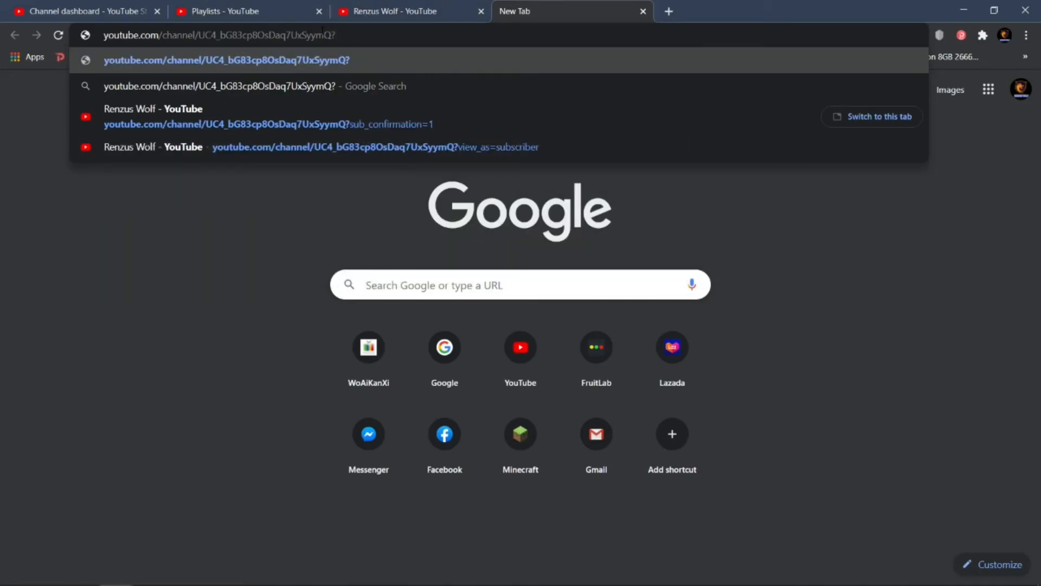
{"action": "type", "text": "su"}
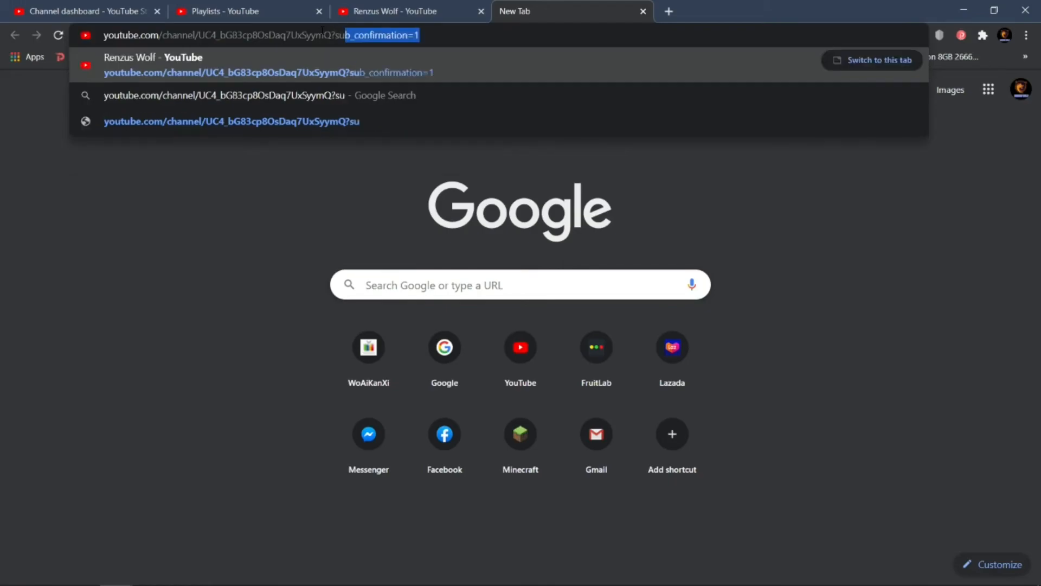
{"action": "left_click", "coordinate": [429, 38]}
{"action": "key", "text": "Return"}
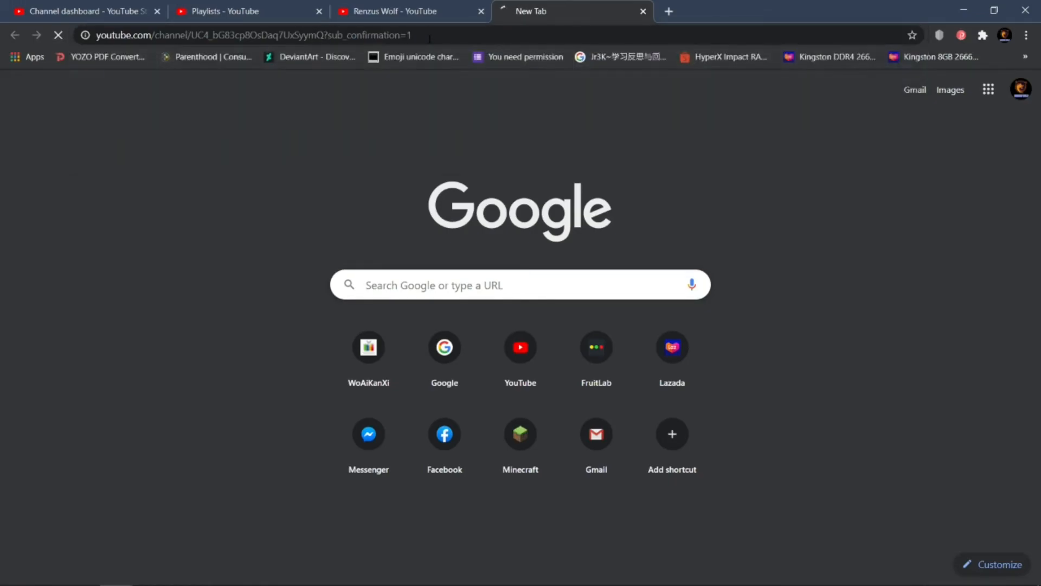